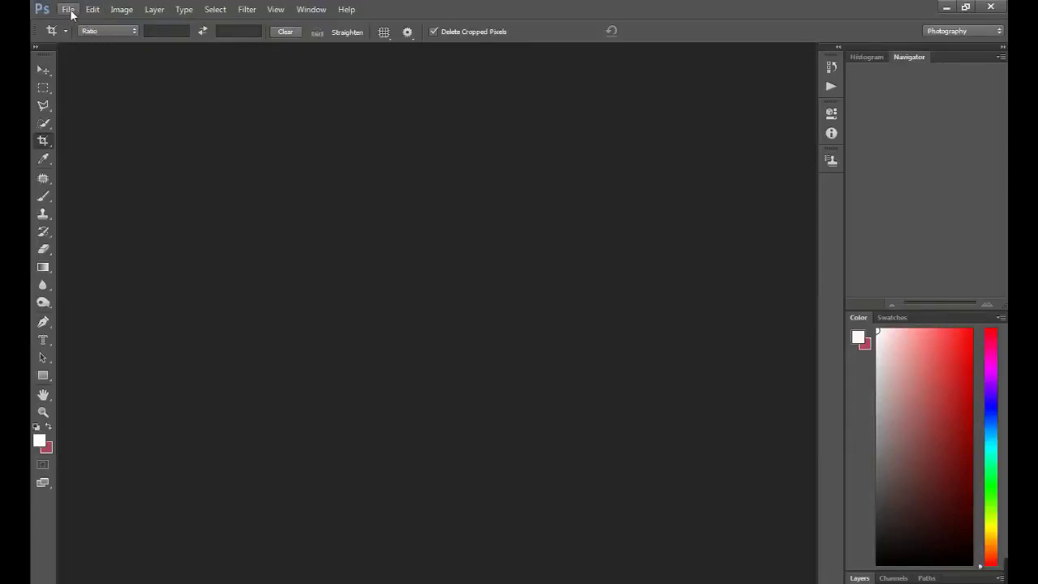
Create a new white document measuring 4 × 4 inches
left_click(70, 11)
left_click(77, 23)
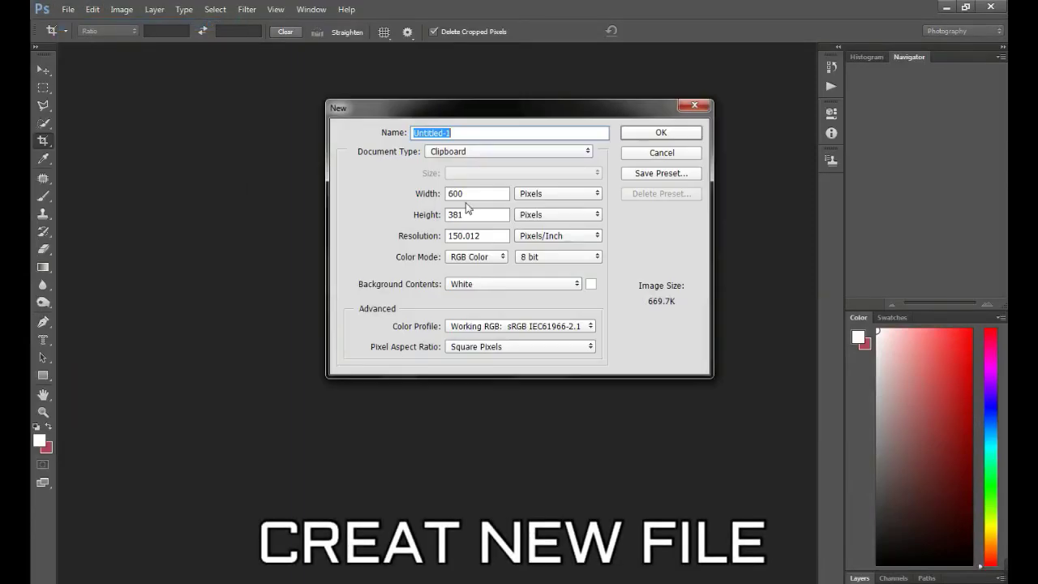
left_click(535, 193)
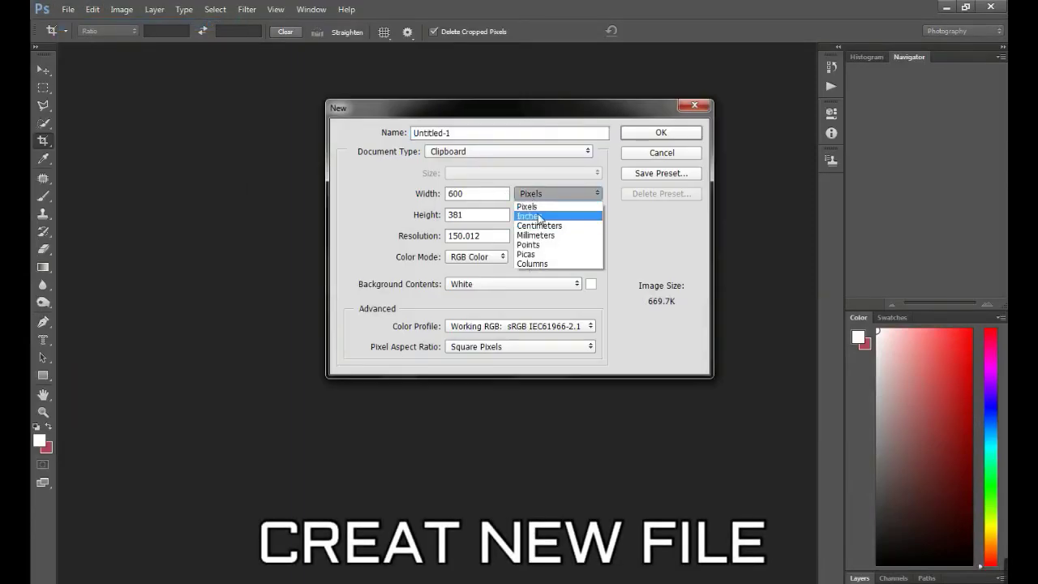
left_click(538, 217)
left_click_drag(475, 215, 438, 215)
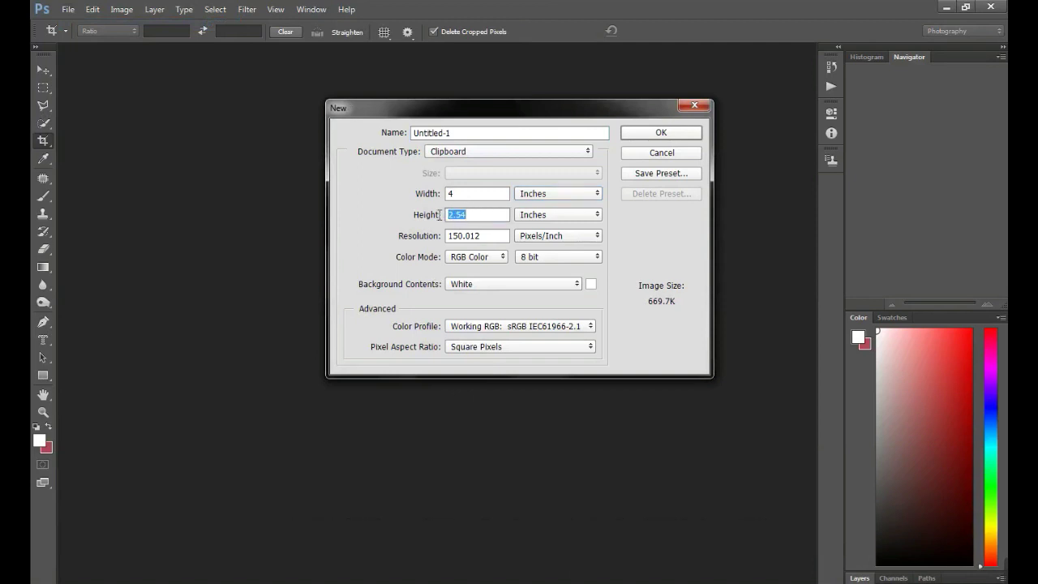
type("4")
left_click(660, 134)
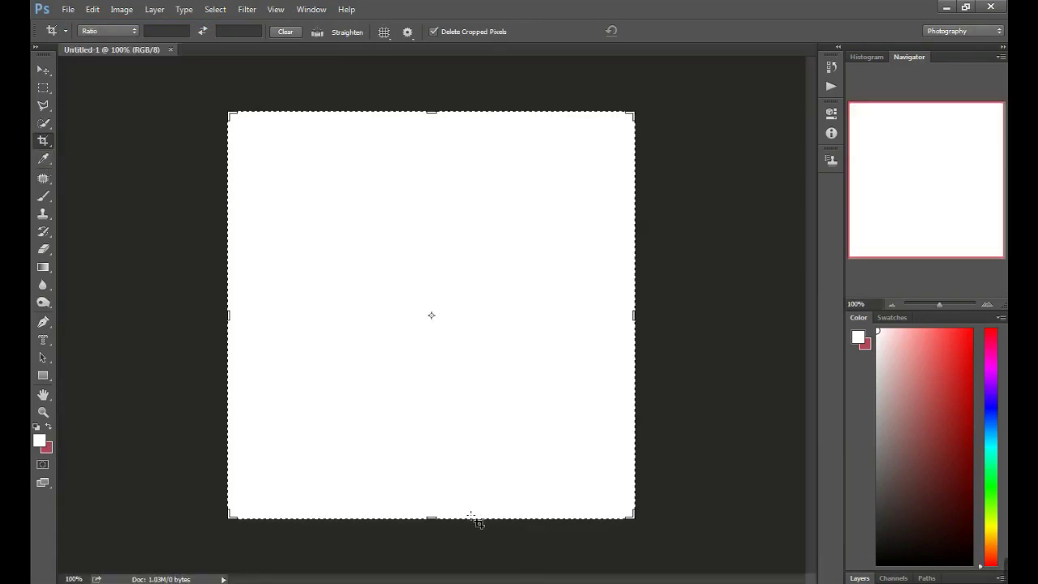
Crop off the canvas bottom so it becomes wider than tall
left_click_drag(471, 520, 475, 472)
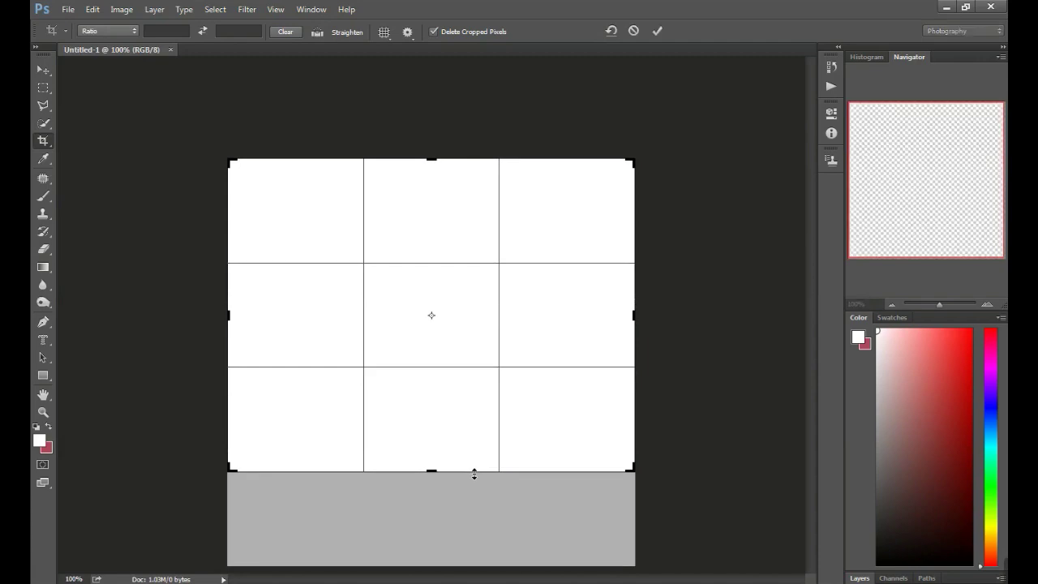
left_click(658, 31)
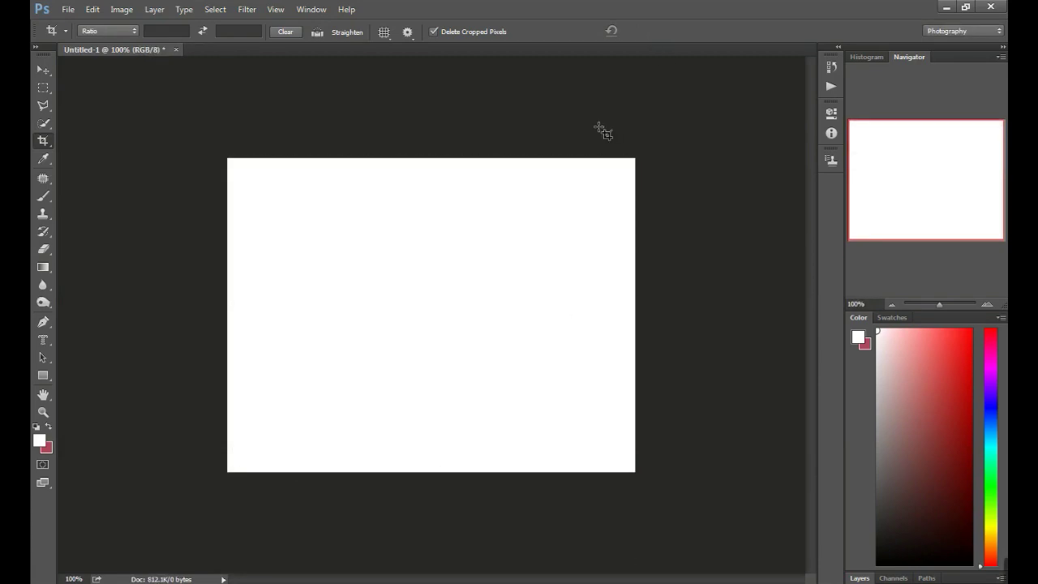
left_click(67, 9)
Open the removebg-preview profile PNG, show the Layers panel, and return to Untitled-1
left_click(81, 37)
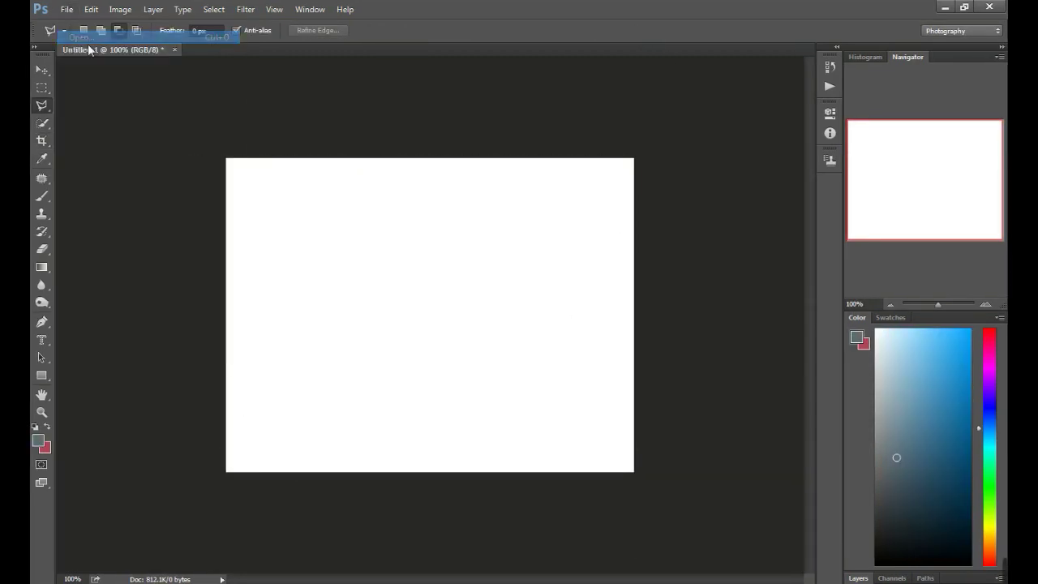
left_click(397, 125)
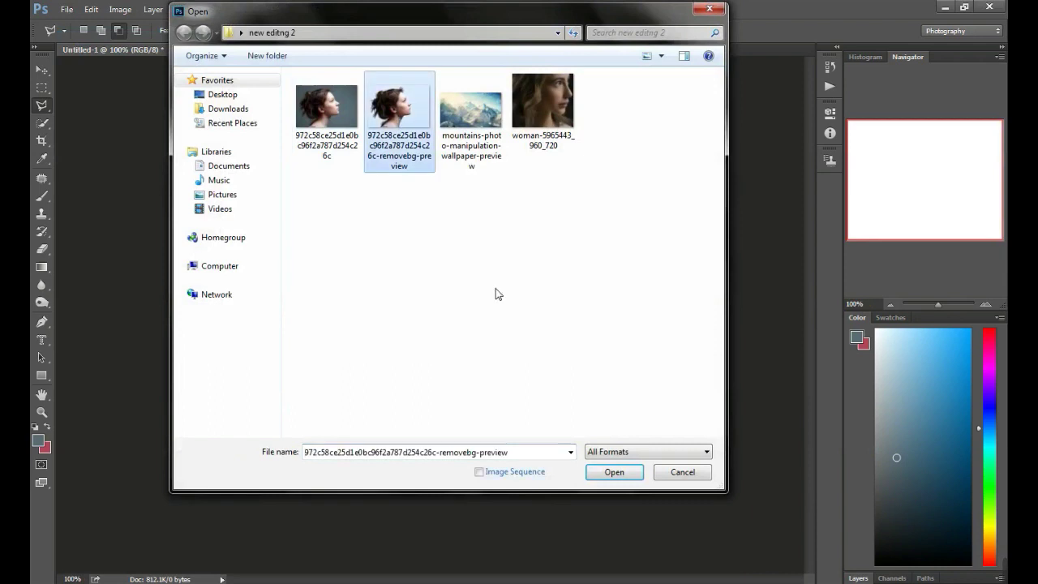
left_click(612, 472)
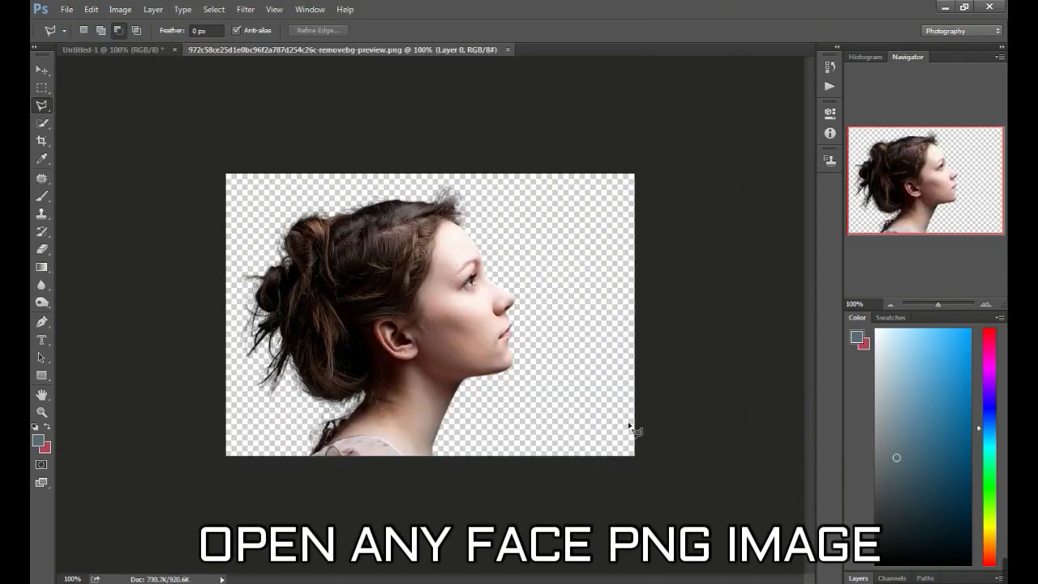
left_click(857, 578)
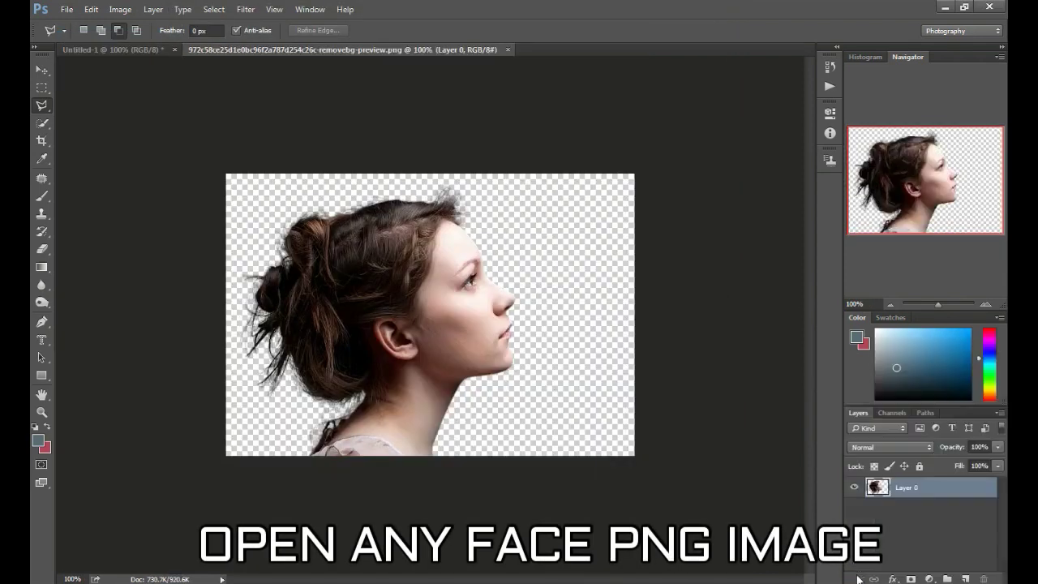
left_click(140, 49)
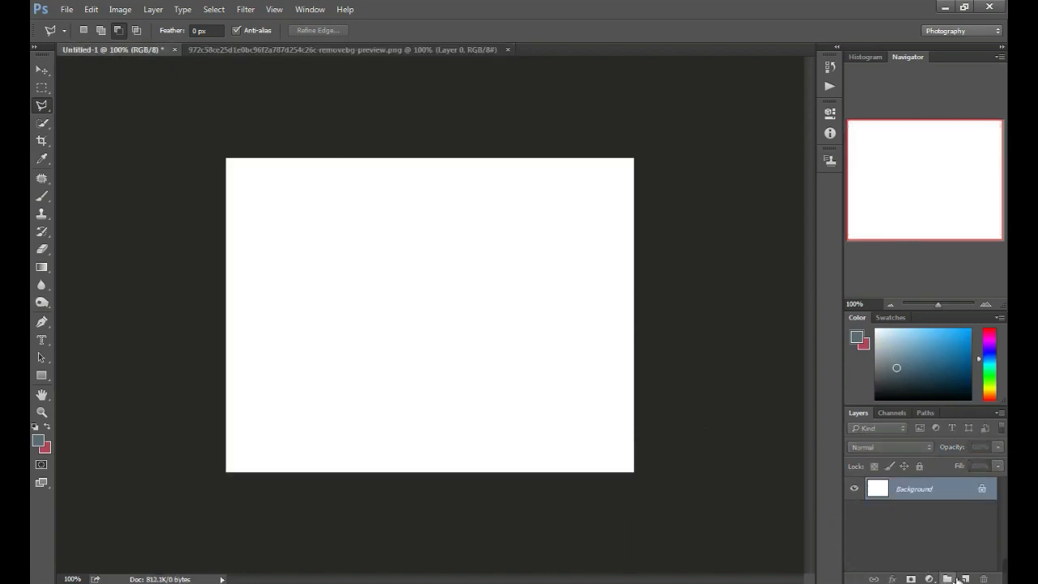
Set both foreground and background colours to black
left_click(856, 337)
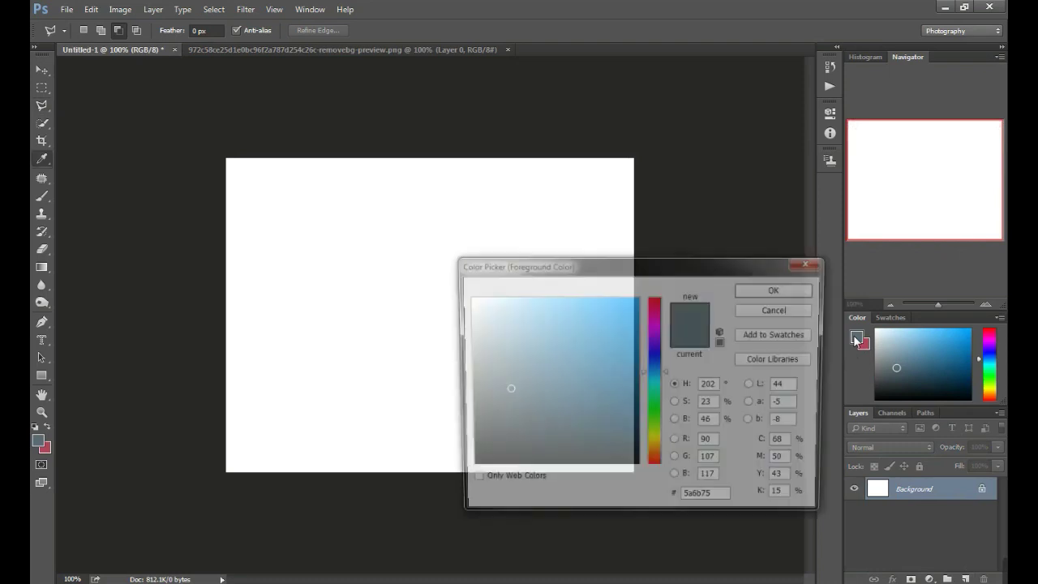
left_click(467, 461)
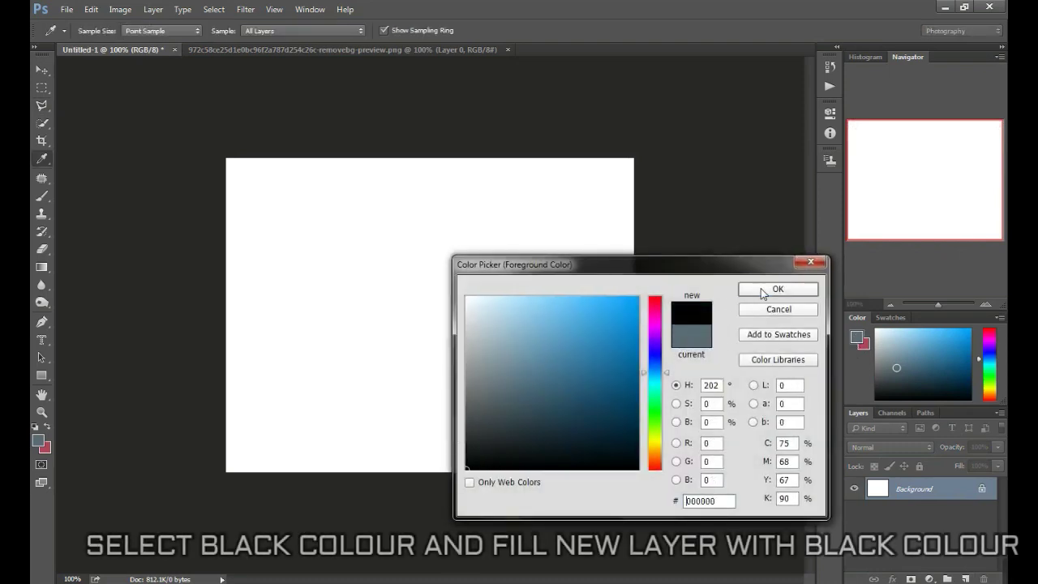
left_click(750, 289)
left_click(865, 344)
left_click(858, 335)
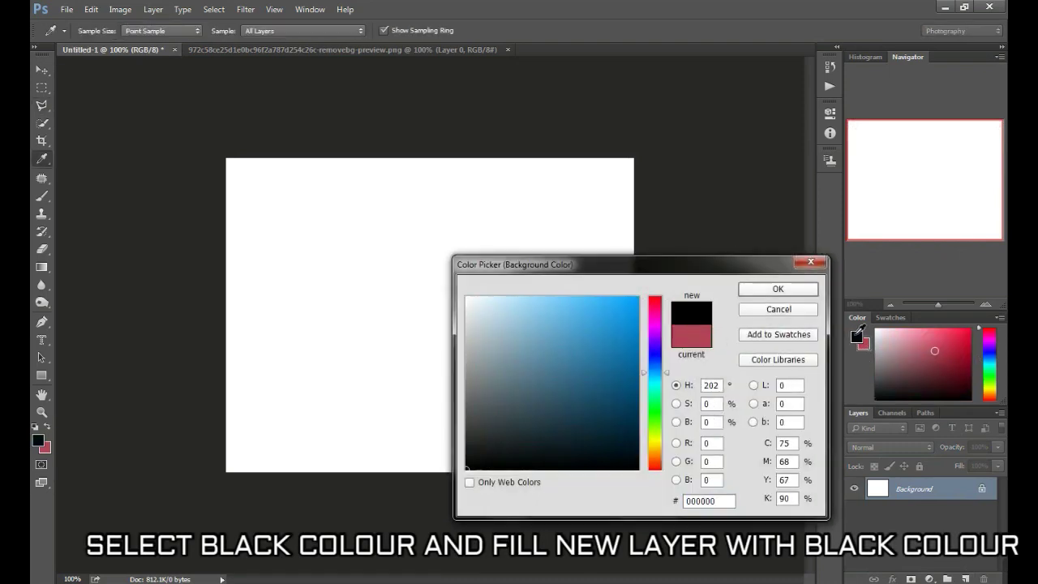
left_click(779, 288)
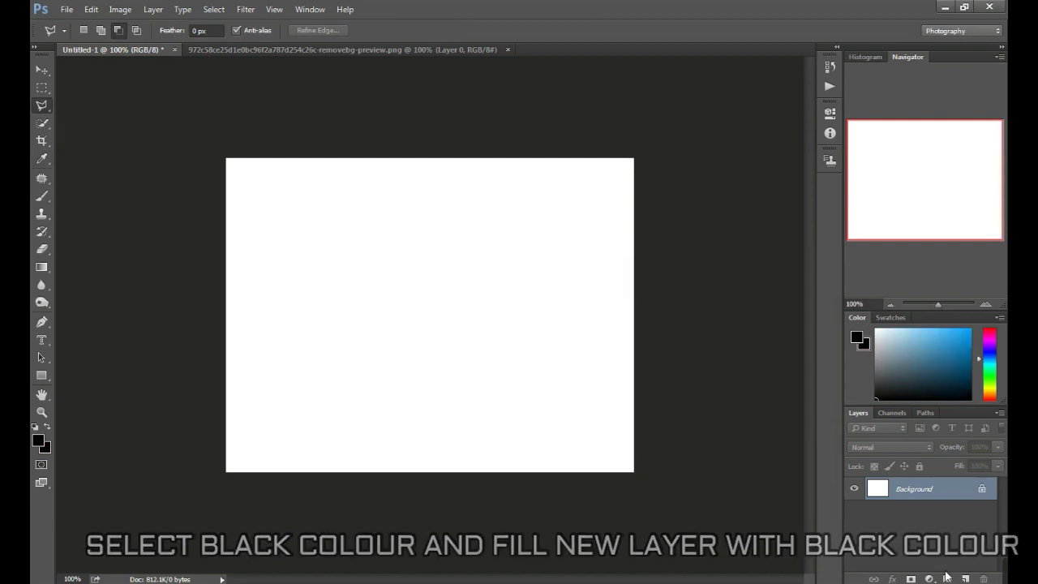
Fill the Background layer with black using a gradient drag
left_click(964, 578)
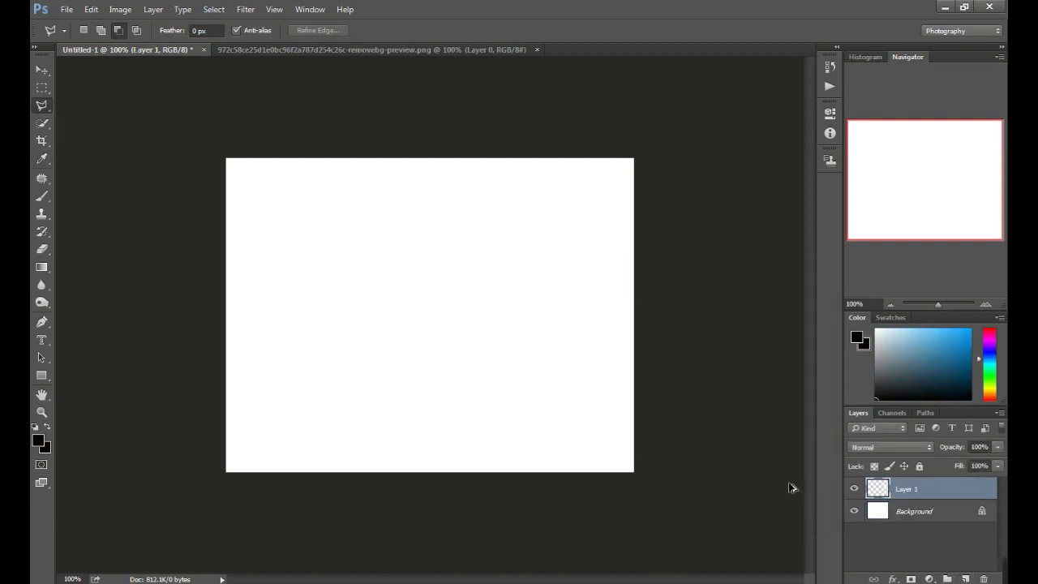
key("ctrl+z")
left_click(41, 267)
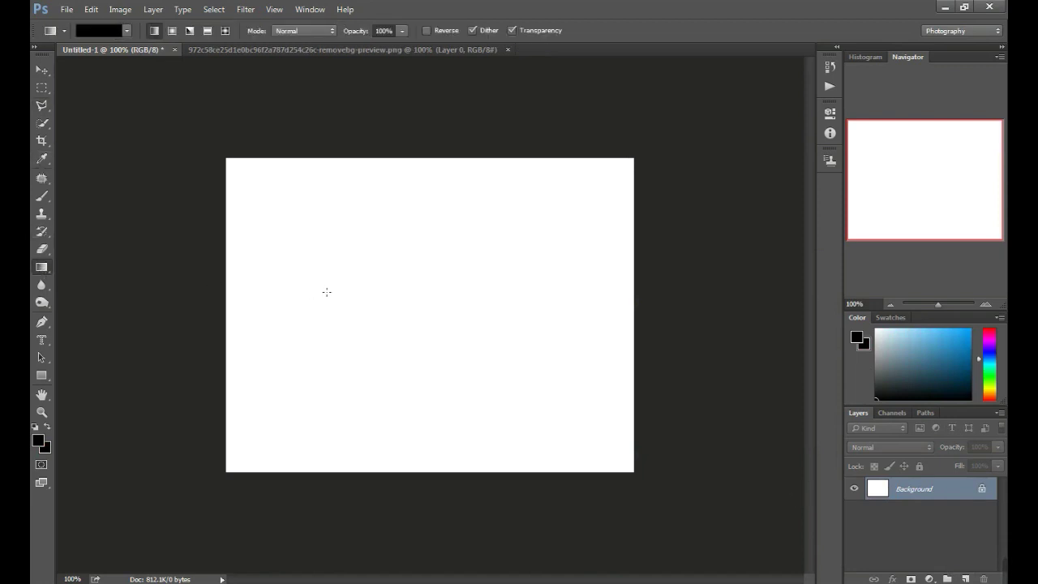
left_click_drag(327, 291, 408, 297)
Drag the girl's profile layer into the Untitled-1 document
left_click(380, 51)
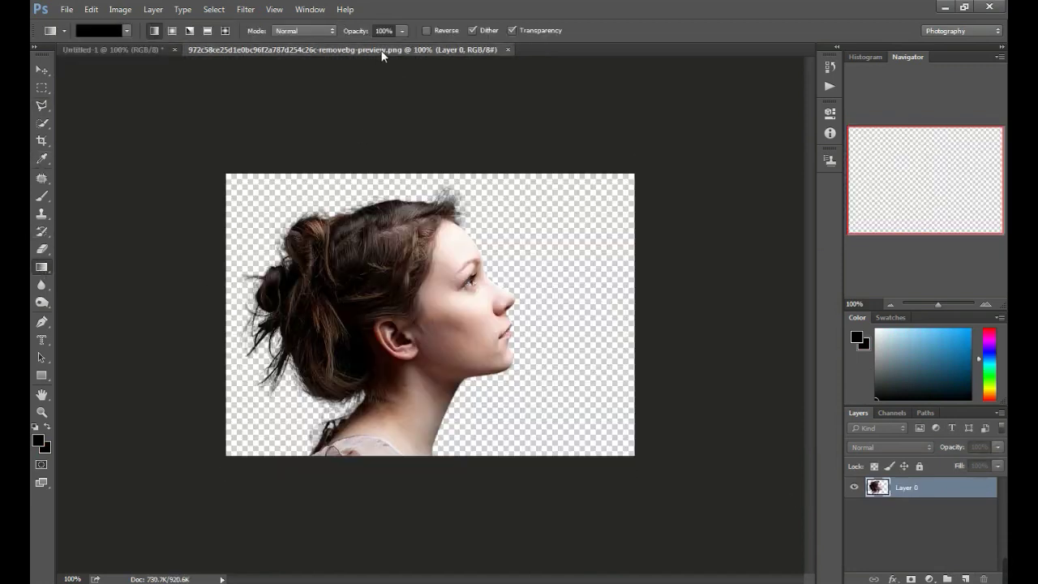
left_click(41, 72)
mouse_move(398, 272)
left_mouse_down()
mouse_move(290, 157)
mouse_move(158, 54)
mouse_move(419, 291)
mouse_move(442, 252)
mouse_move(396, 283)
left_mouse_up()
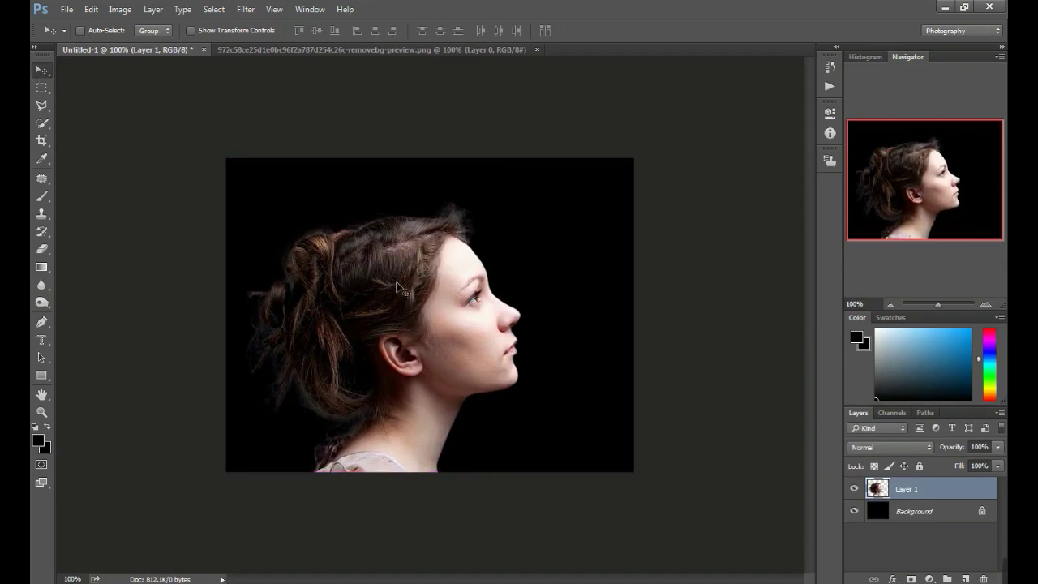
Flip the profile horizontally to face left and shift it right
key("ctrl+t")
right_click(397, 286)
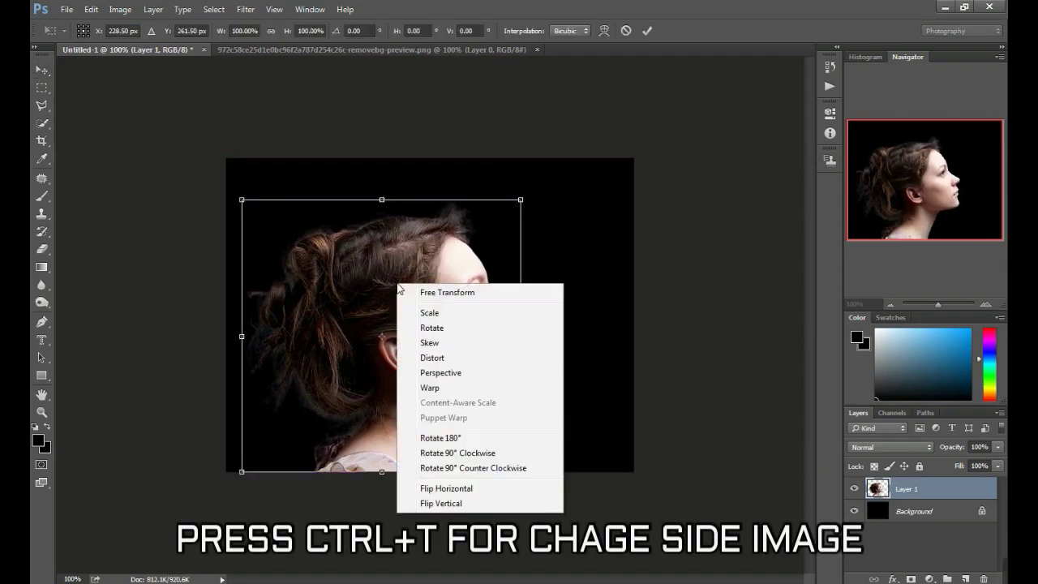
left_click(449, 490)
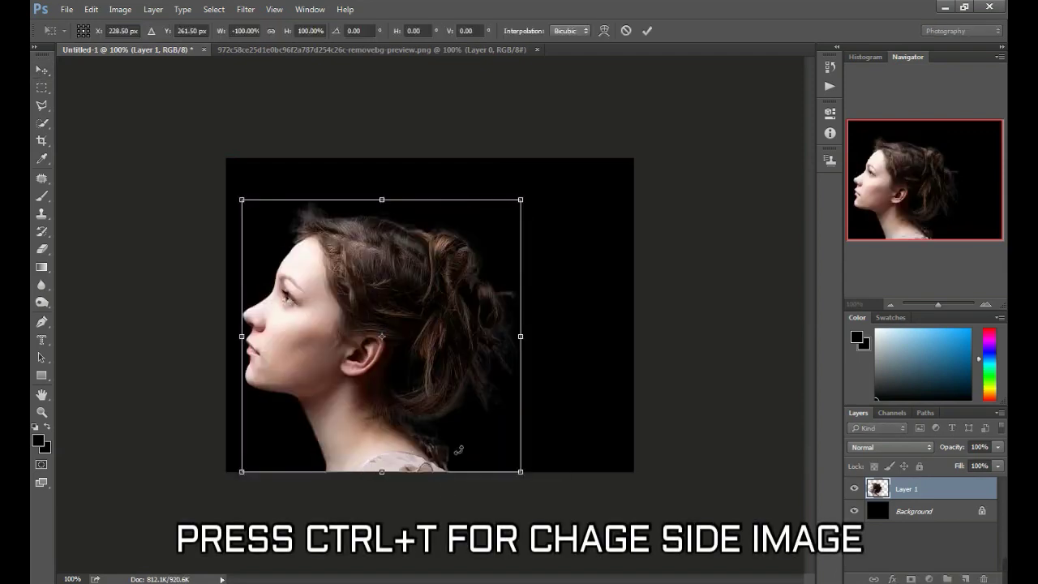
left_click_drag(412, 283, 479, 277)
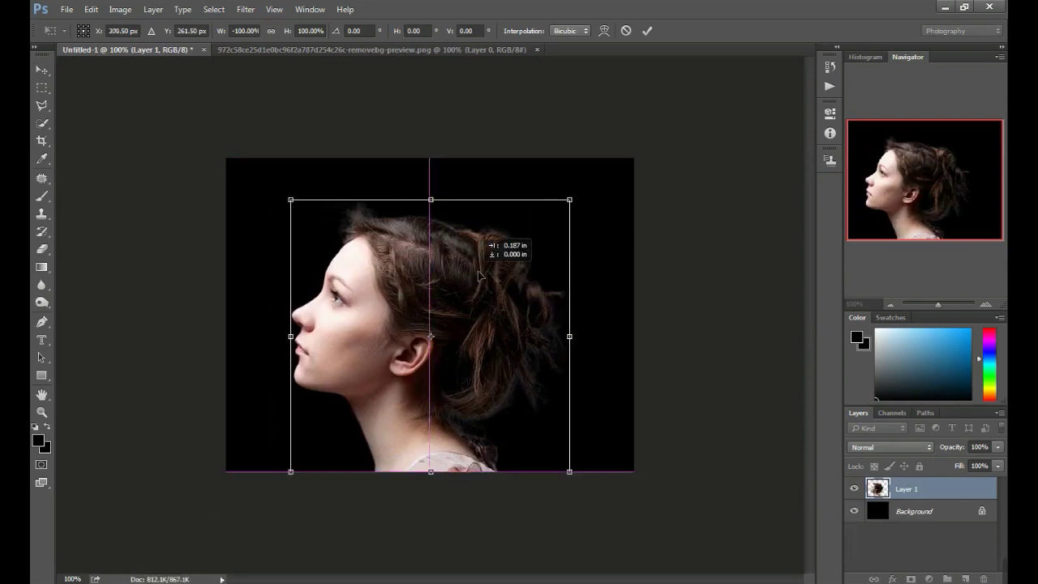
left_click(647, 31)
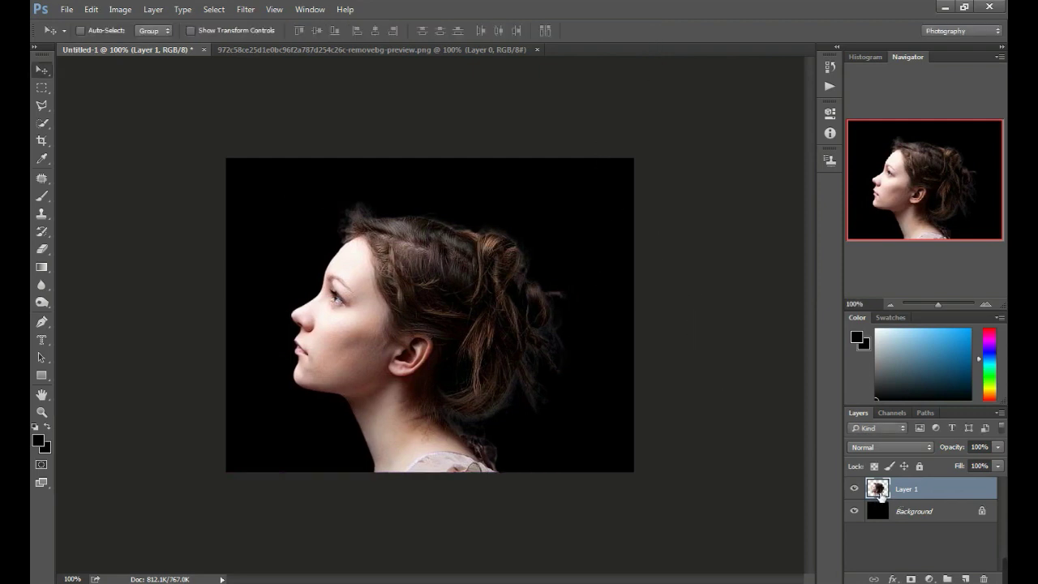
Open the snowy mountains wallpaper JPG, then return to the Untitled-1 portrait
left_click(257, 50)
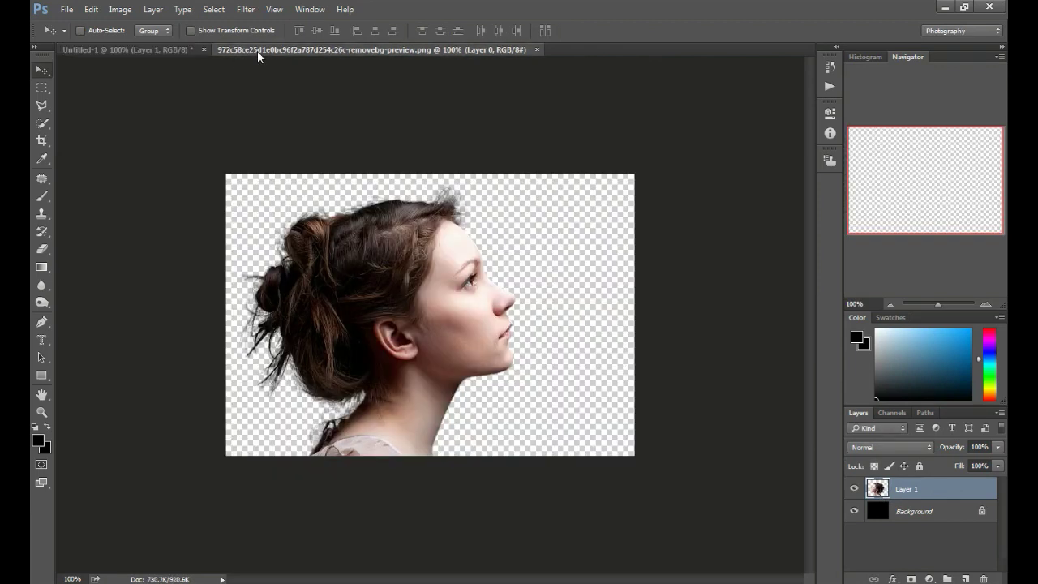
left_click(177, 53)
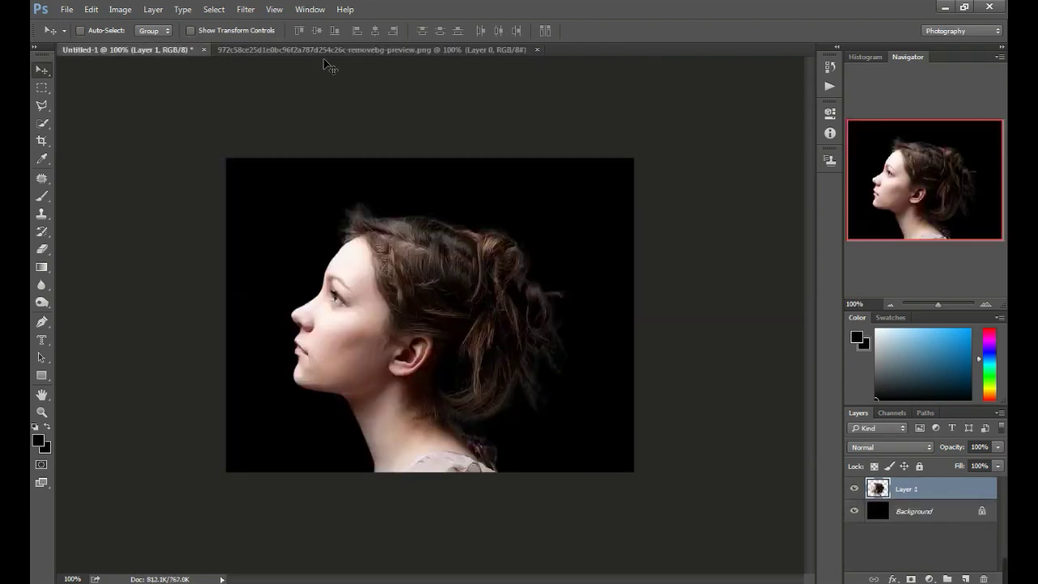
left_click(64, 10)
left_click(73, 35)
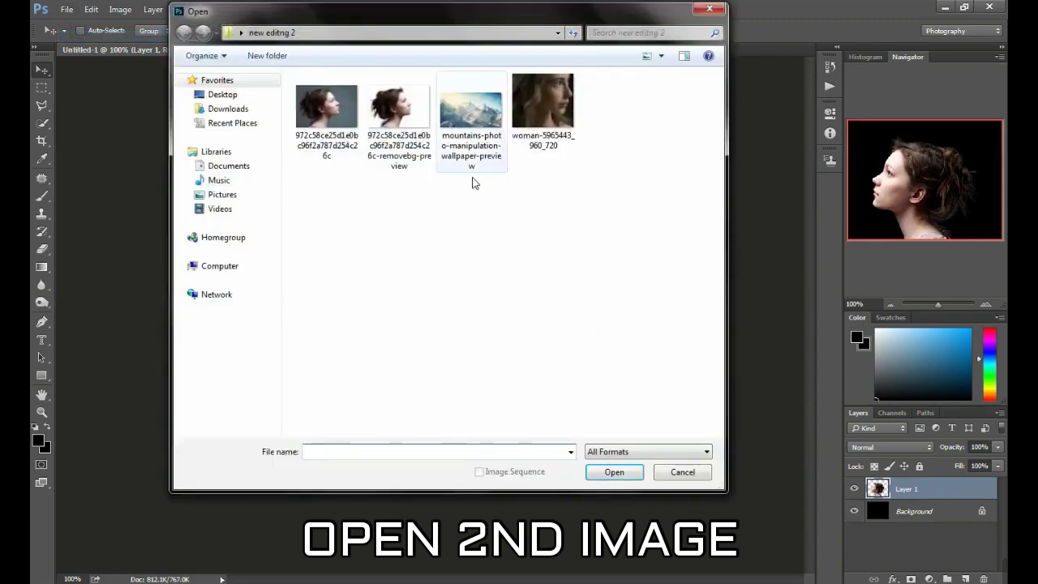
double_click(461, 112)
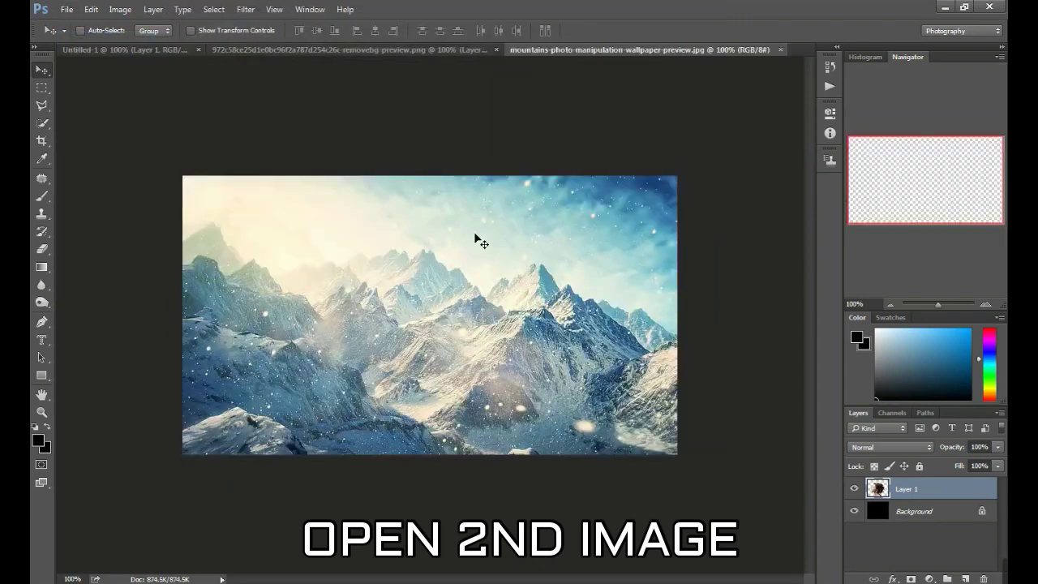
left_click(167, 51)
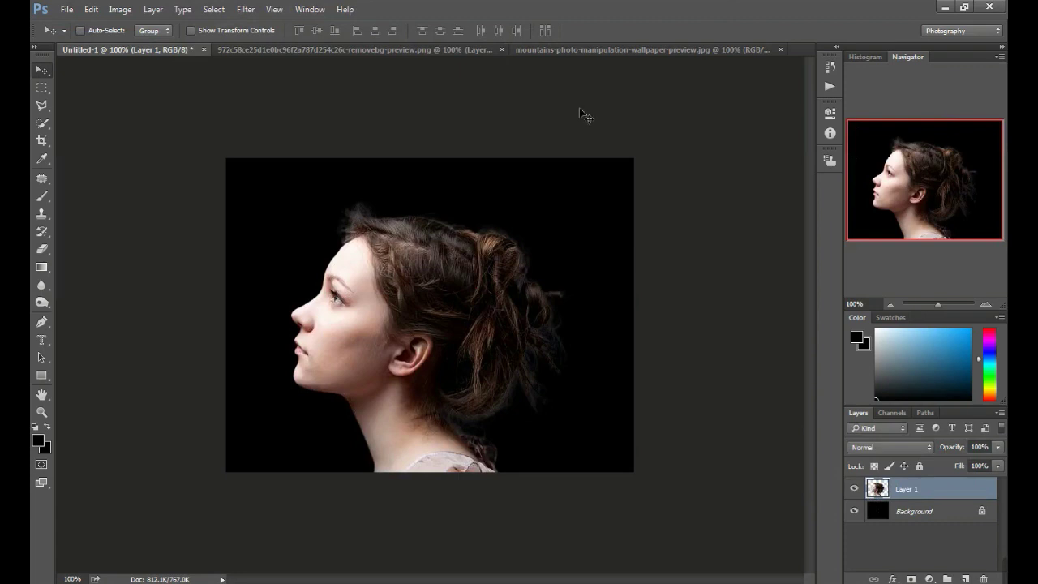
left_click(585, 49)
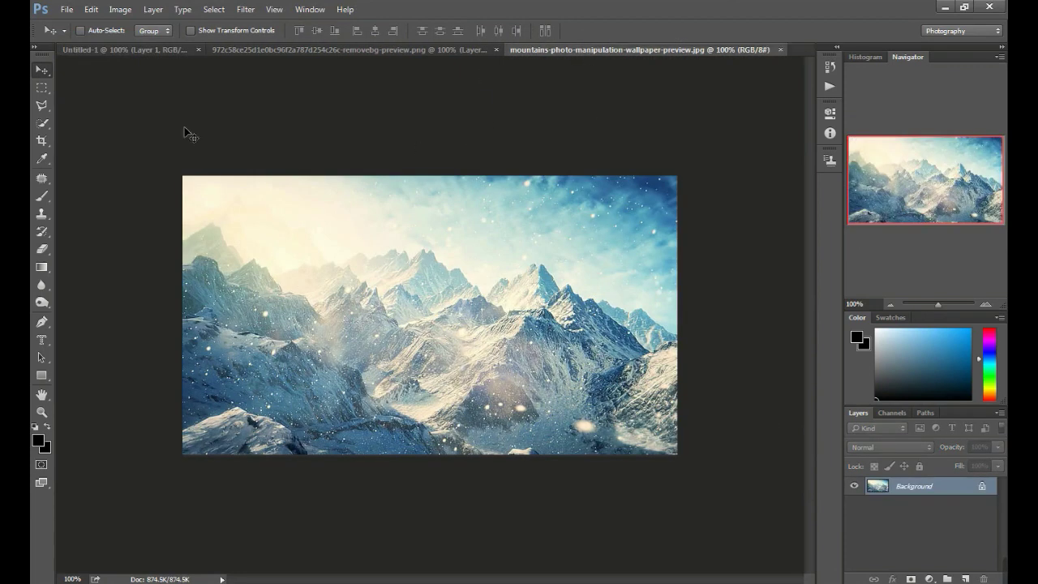
left_click(152, 48)
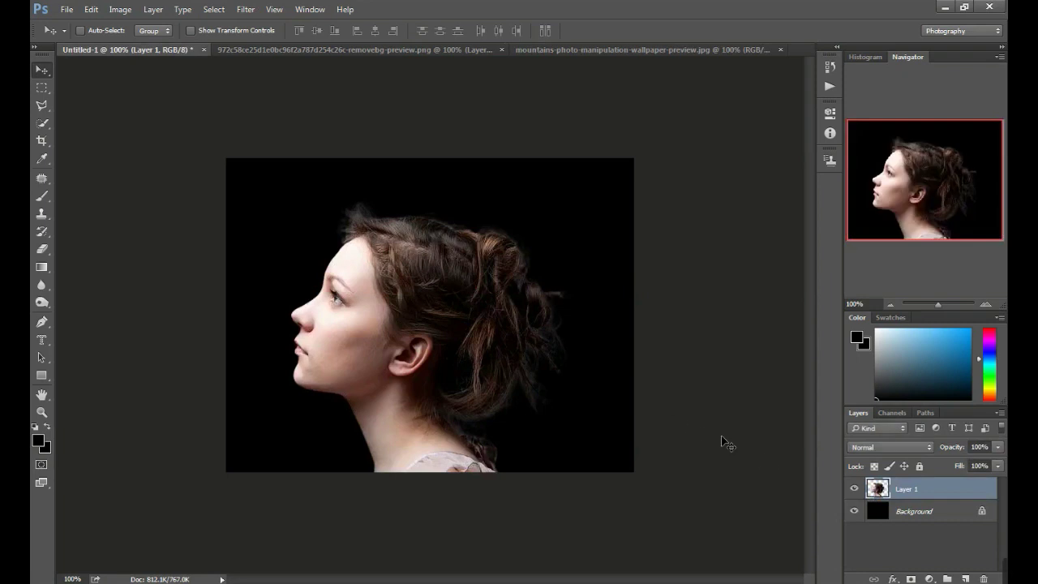
Desaturate the girl on Layer 1 to black and white, deselect, and show the mountains document
left_click(878, 488, "ctrl")
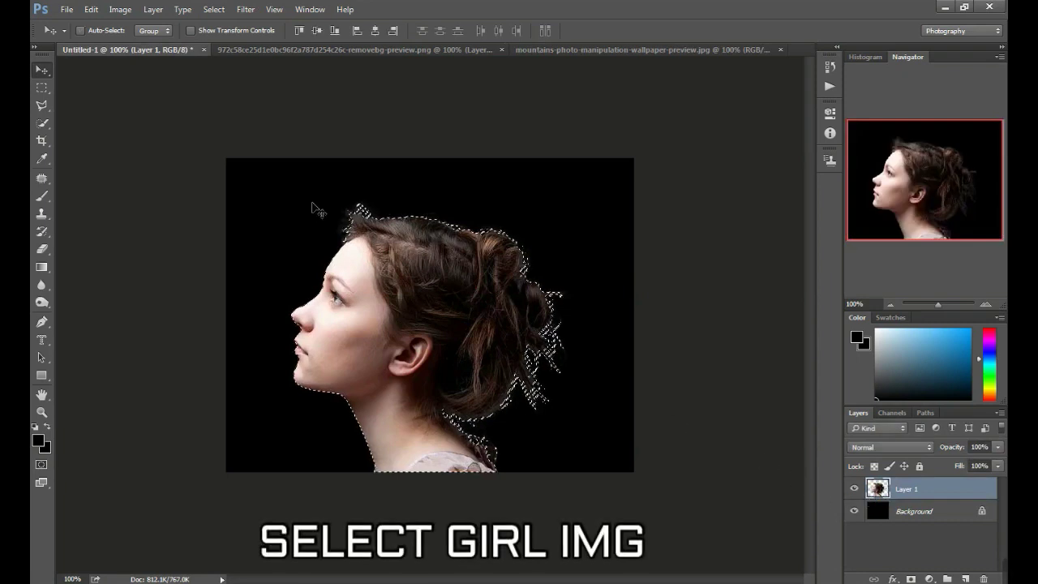
left_click(120, 8)
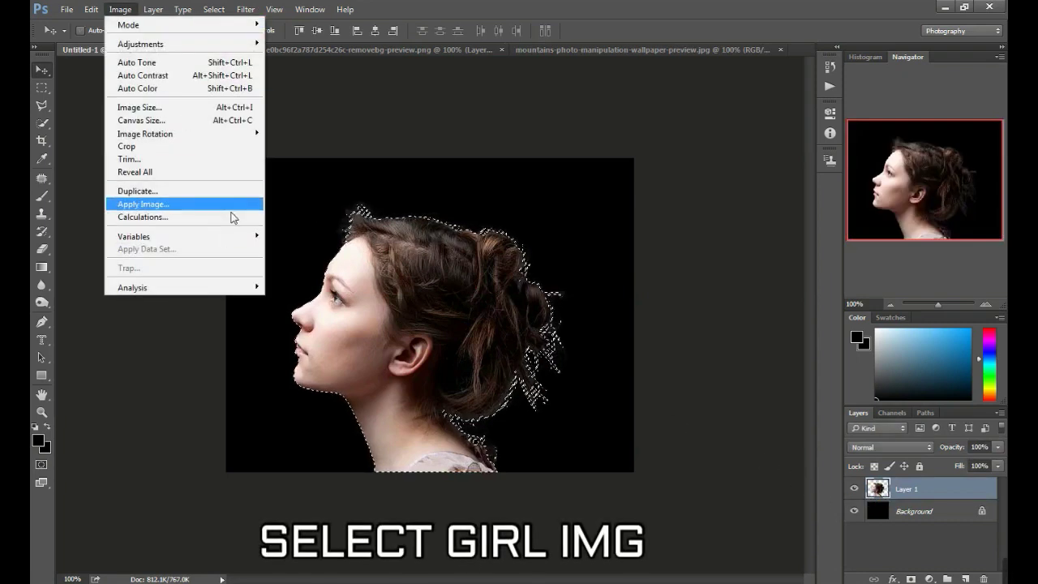
mouse_move(140, 44)
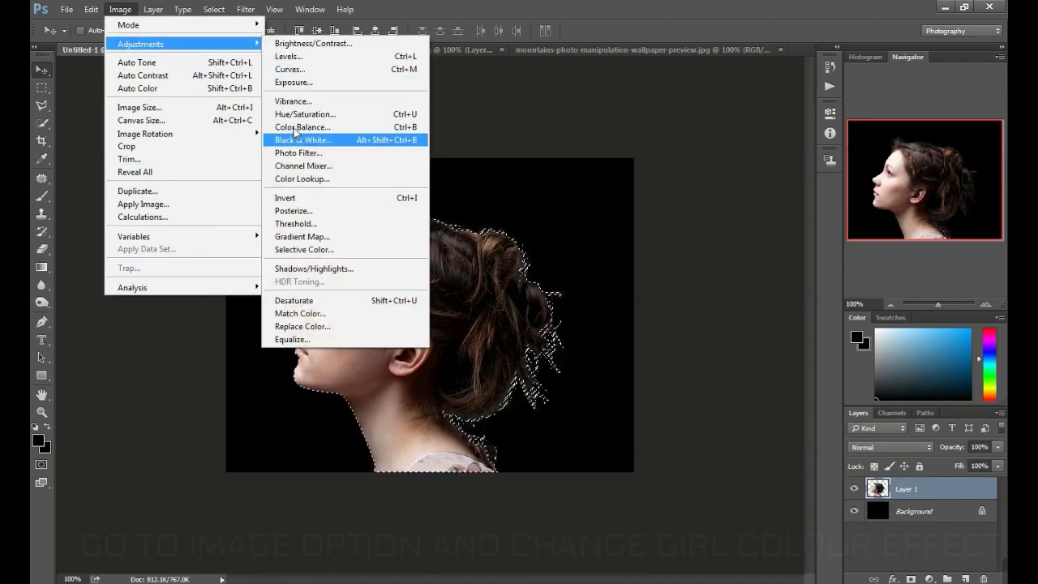
left_click(299, 305)
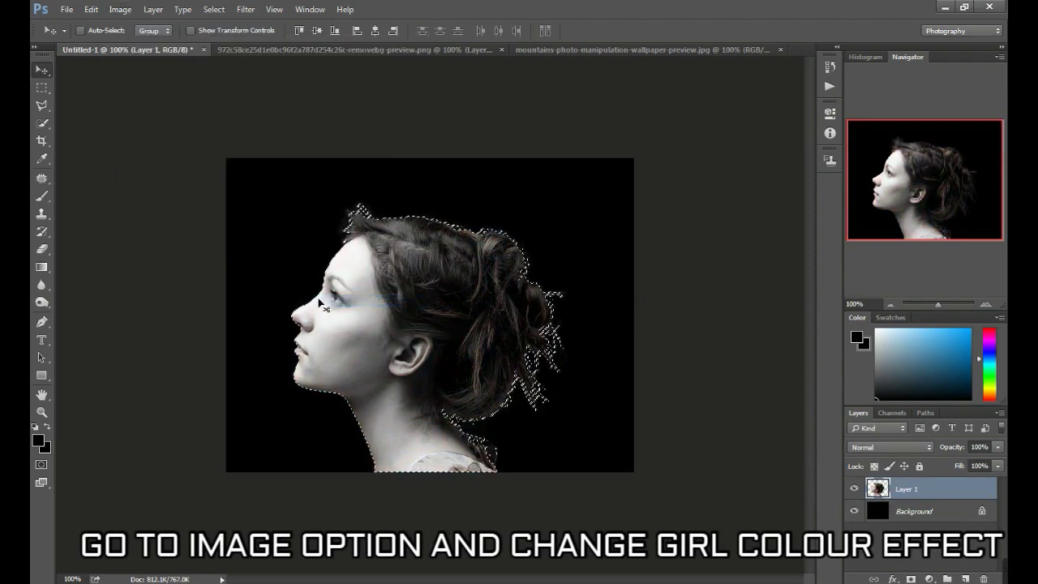
key("l")
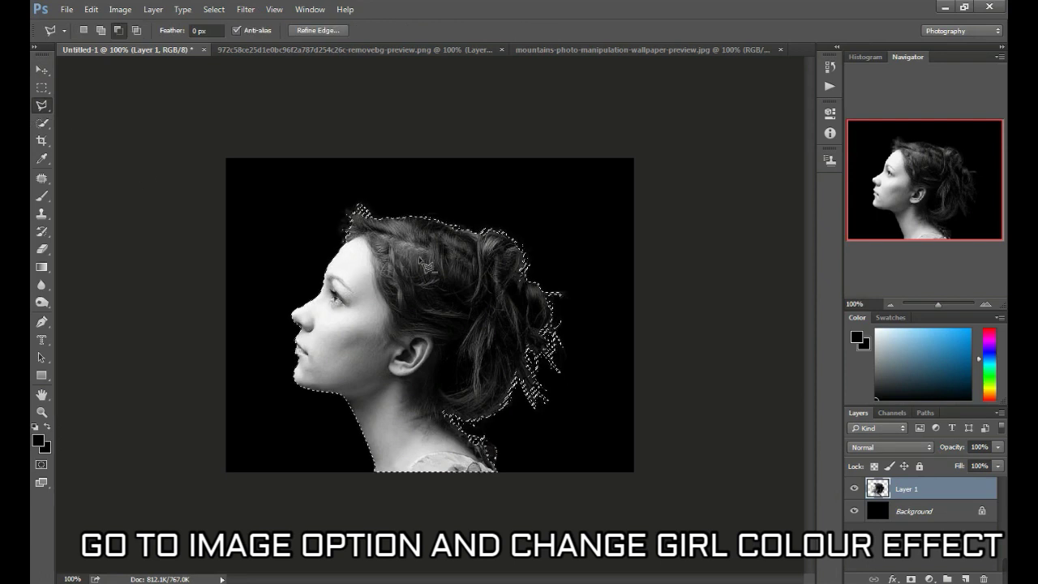
right_click(429, 262)
left_click(438, 263)
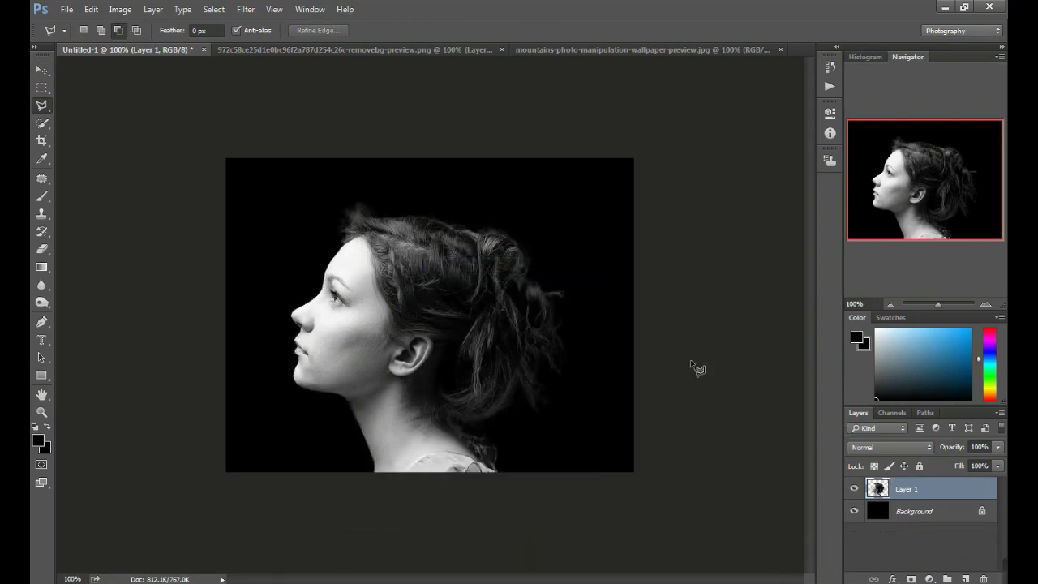
left_click(292, 51)
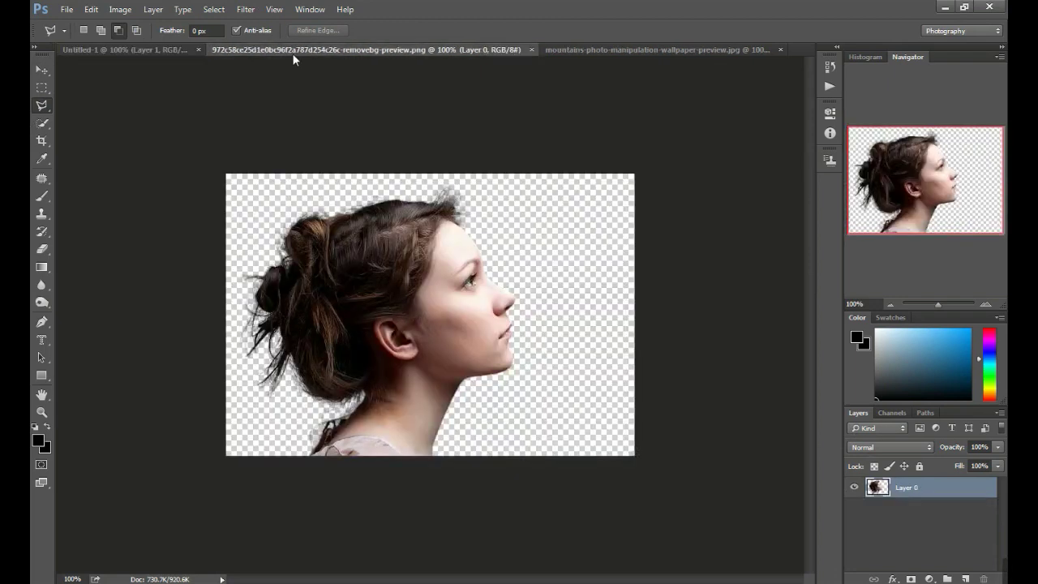
left_click(595, 51)
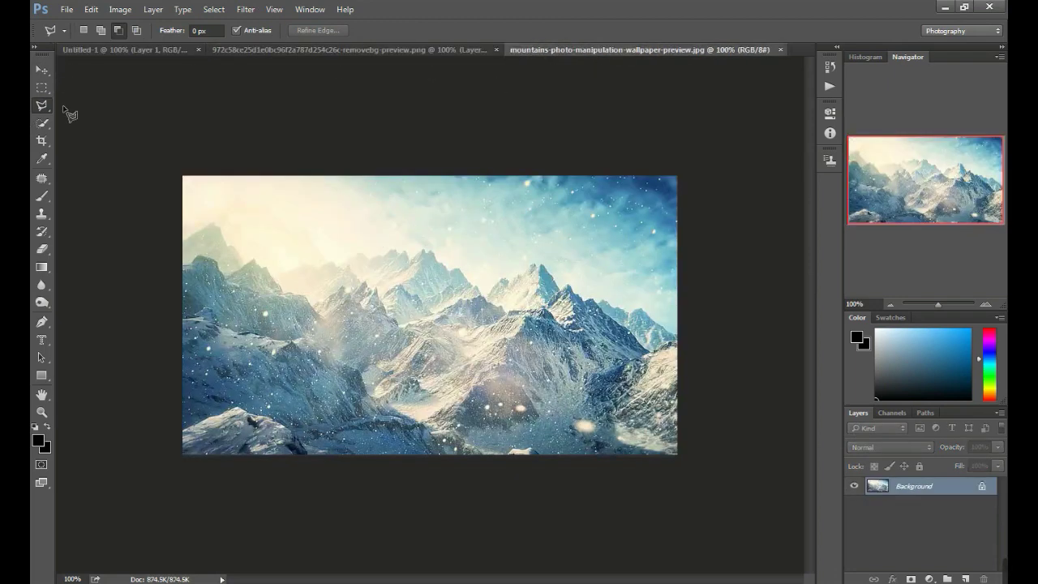
Bring the mountains in as Layer 2, scaled to about 55% over the girl's face
left_click(43, 70)
mouse_move(330, 241)
left_mouse_down()
mouse_move(128, 51)
mouse_move(421, 282)
mouse_move(399, 284)
left_mouse_up()
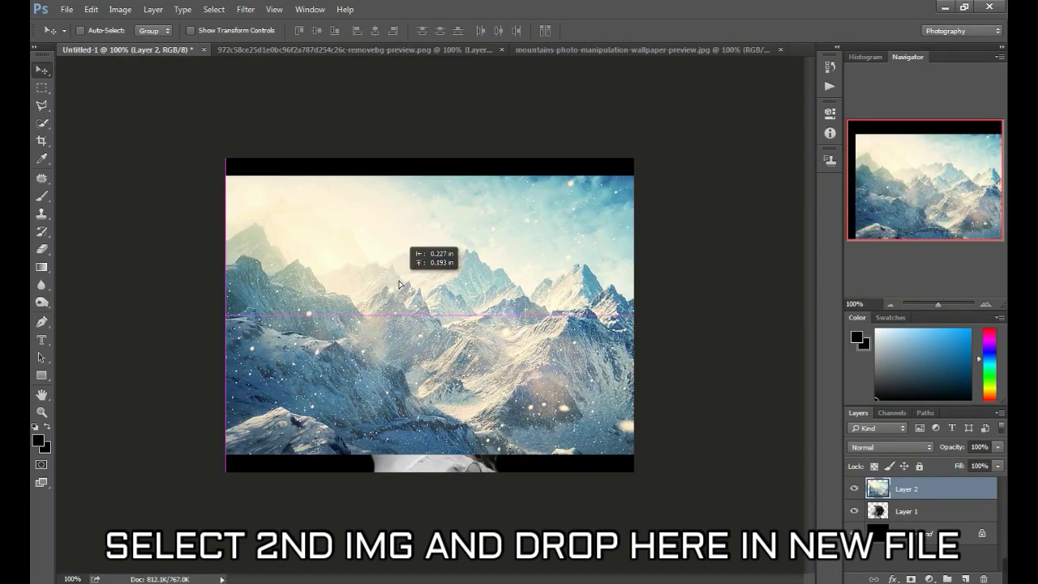
key("ctrl+t")
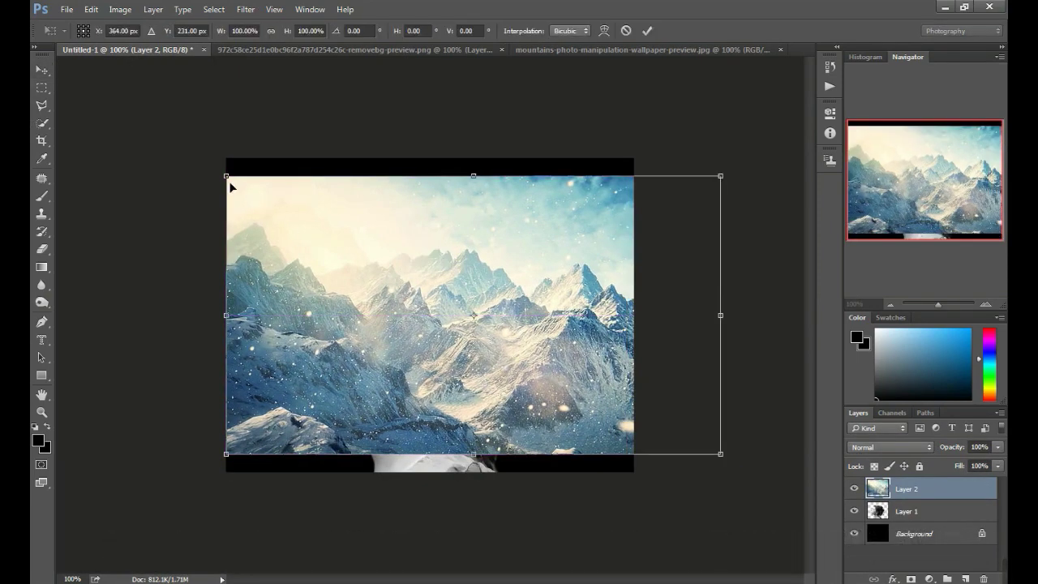
left_click_drag(230, 181, 453, 264)
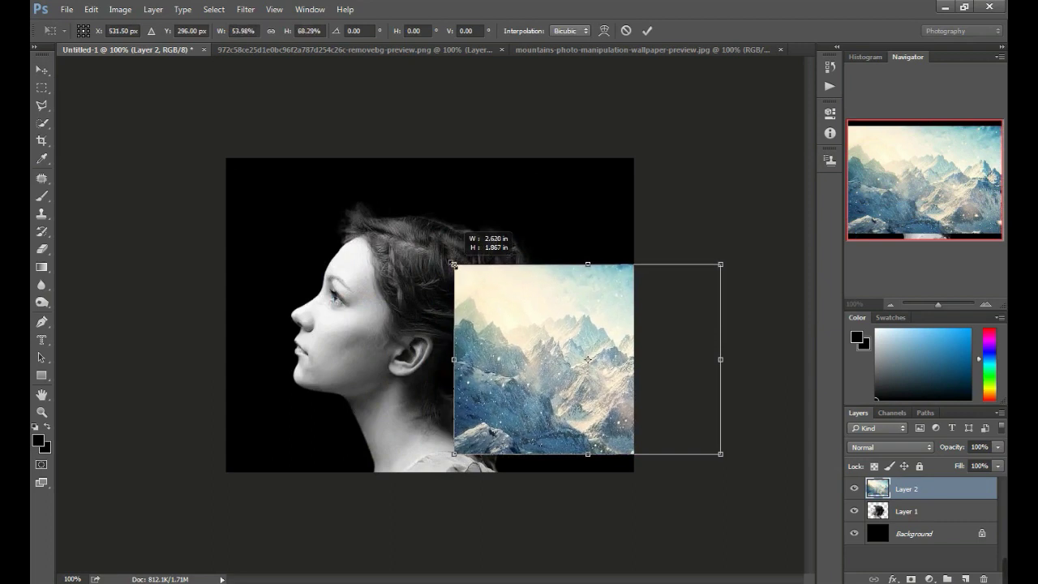
left_click_drag(539, 342, 395, 270)
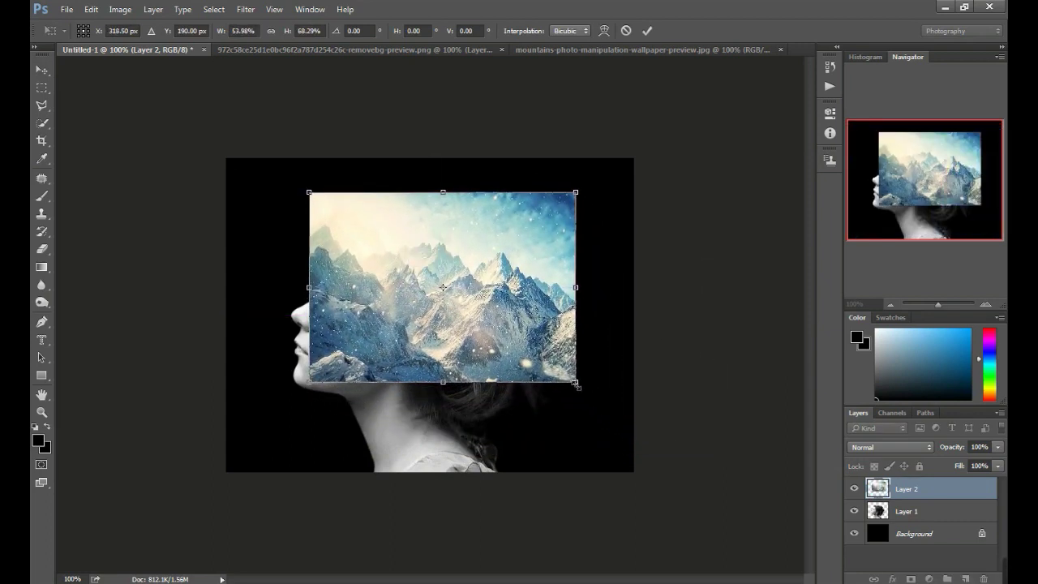
left_click_drag(576, 384, 572, 397)
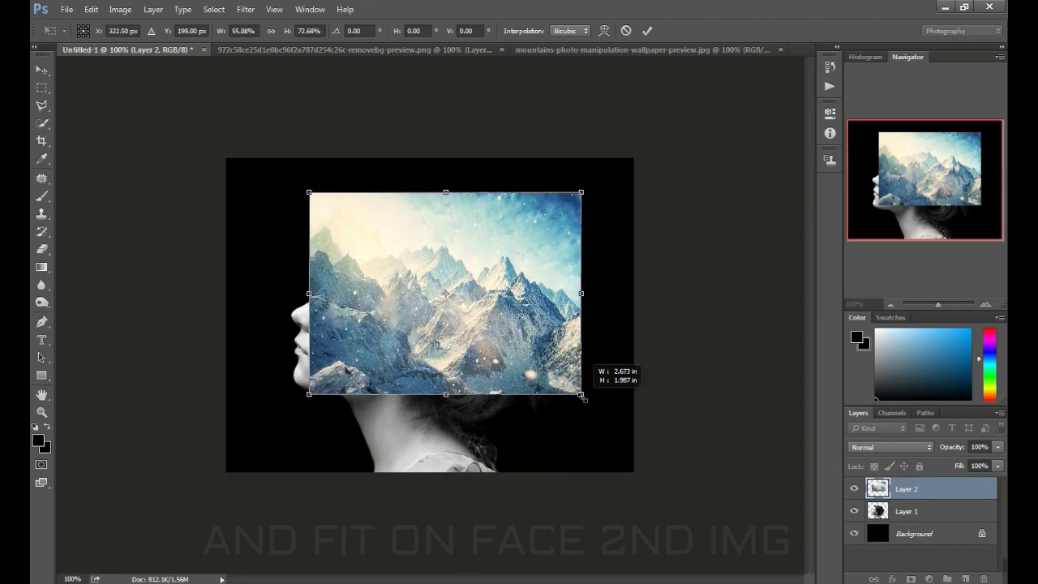
left_click_drag(528, 371, 505, 358)
Commit the transform, load Layer 1's outline and add it as Layer 2's mask
left_click(648, 31)
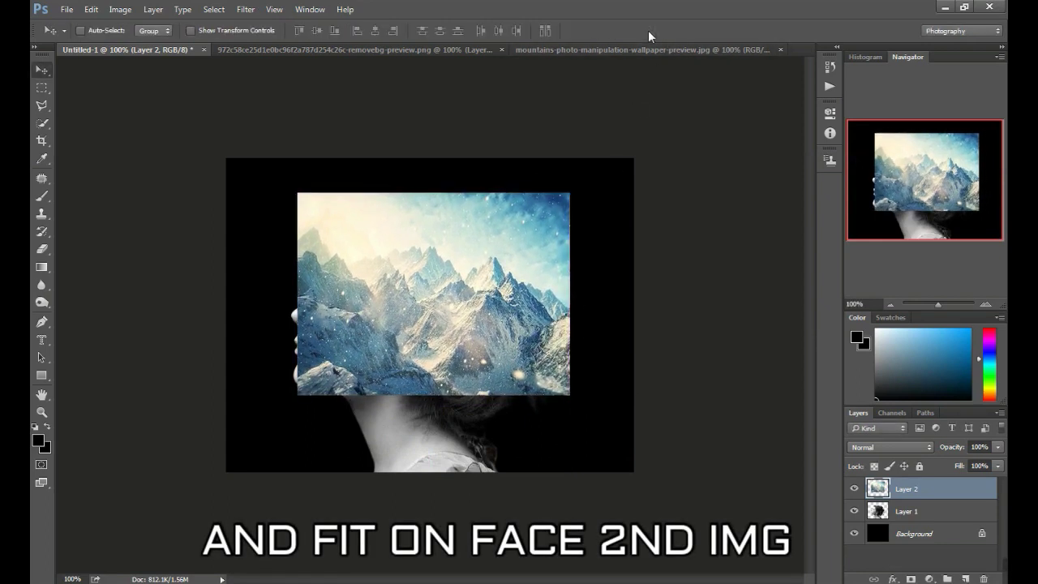
left_click(880, 512, "ctrl")
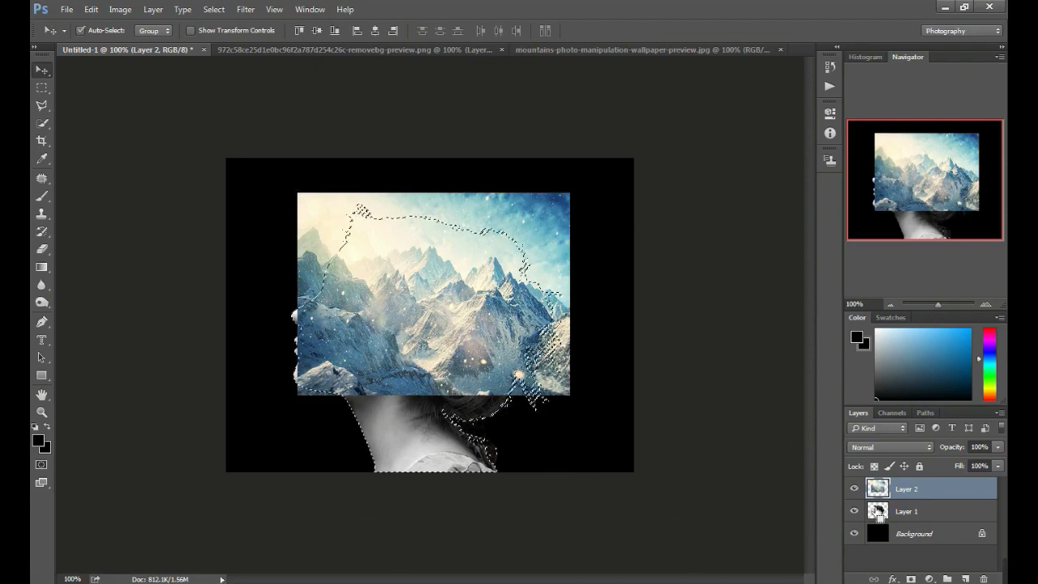
left_click(881, 487, "ctrl")
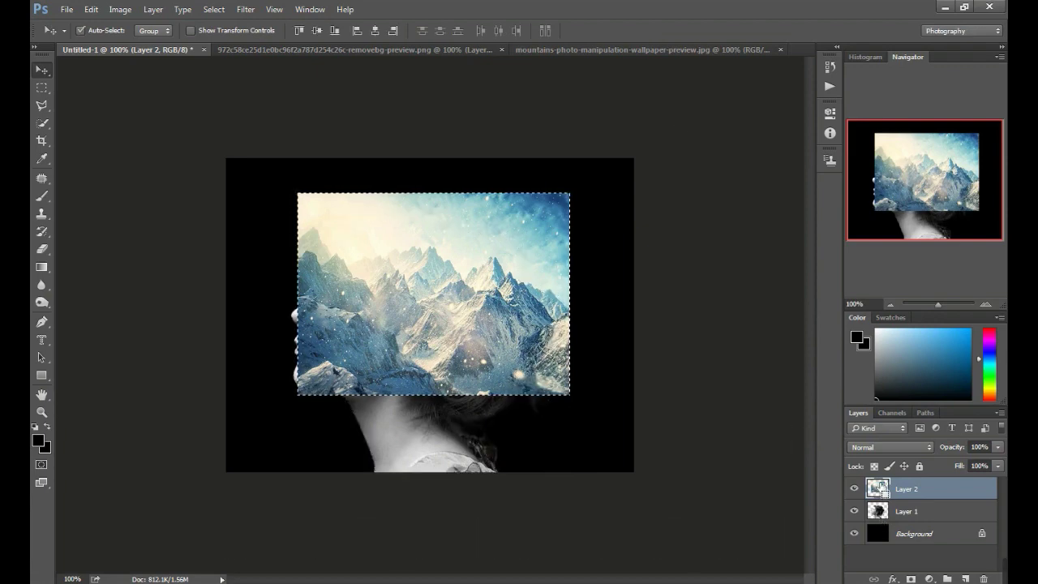
left_click(879, 511, "ctrl")
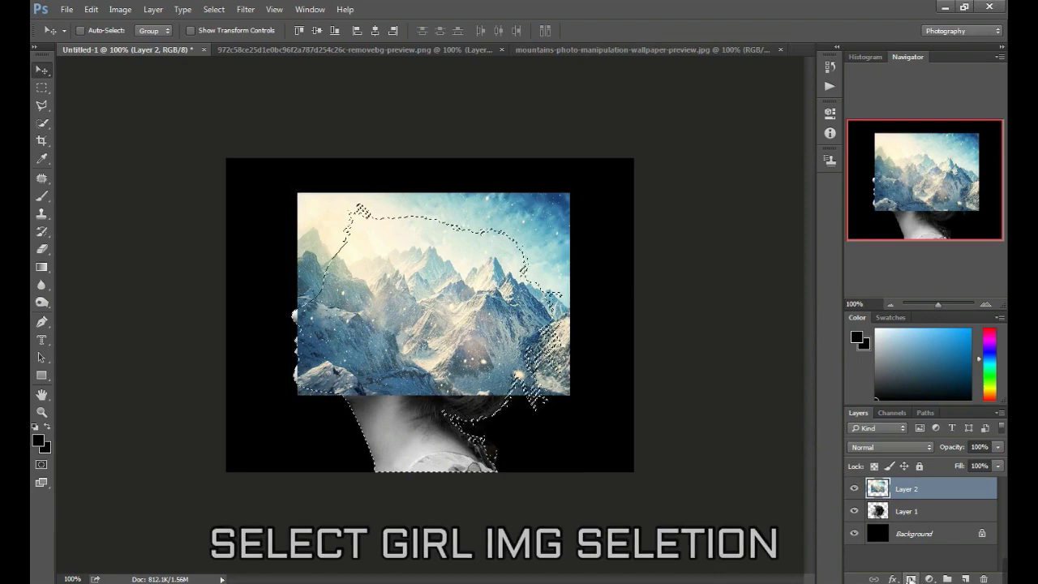
left_click(912, 579)
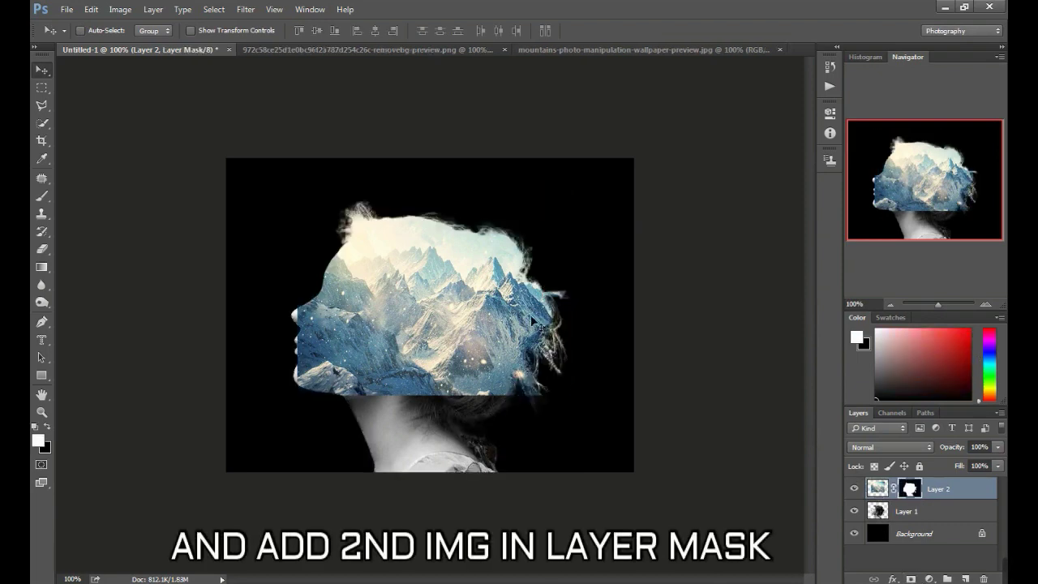
Change Layer 2's blend mode to Hard Light
left_click(890, 447)
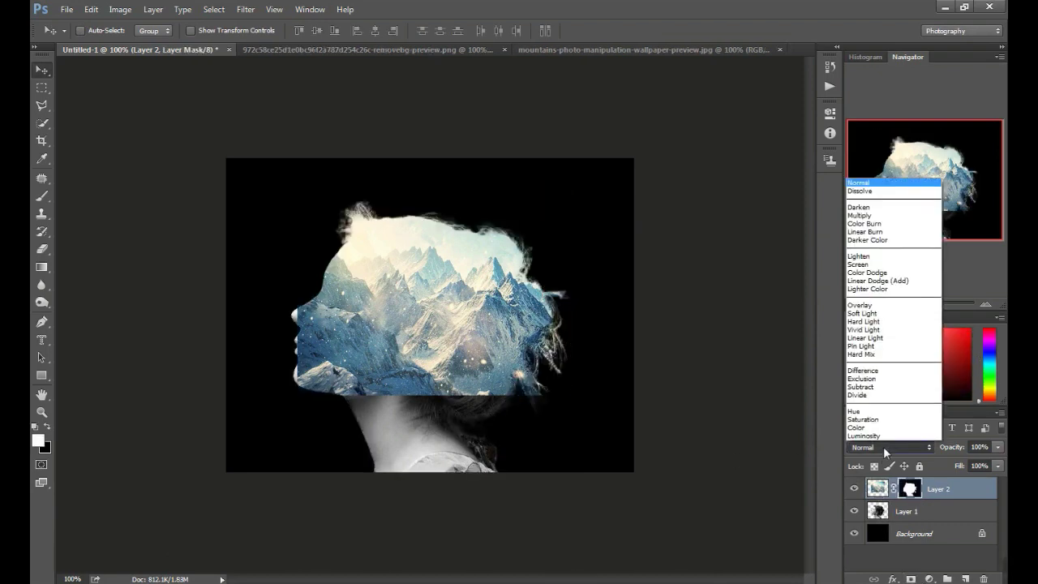
left_click(876, 282)
key("Down")
key("Down")
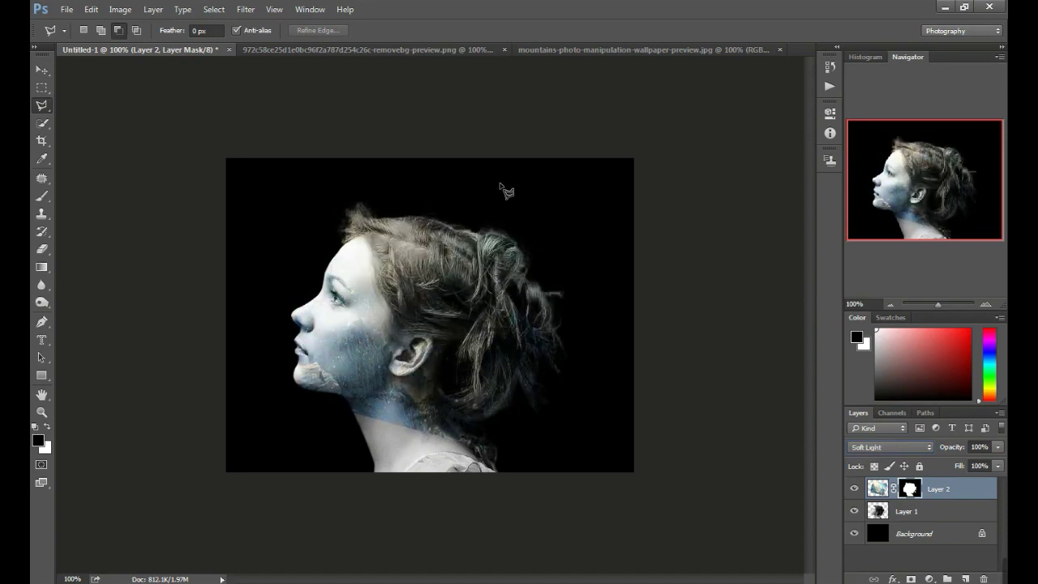
key("Up")
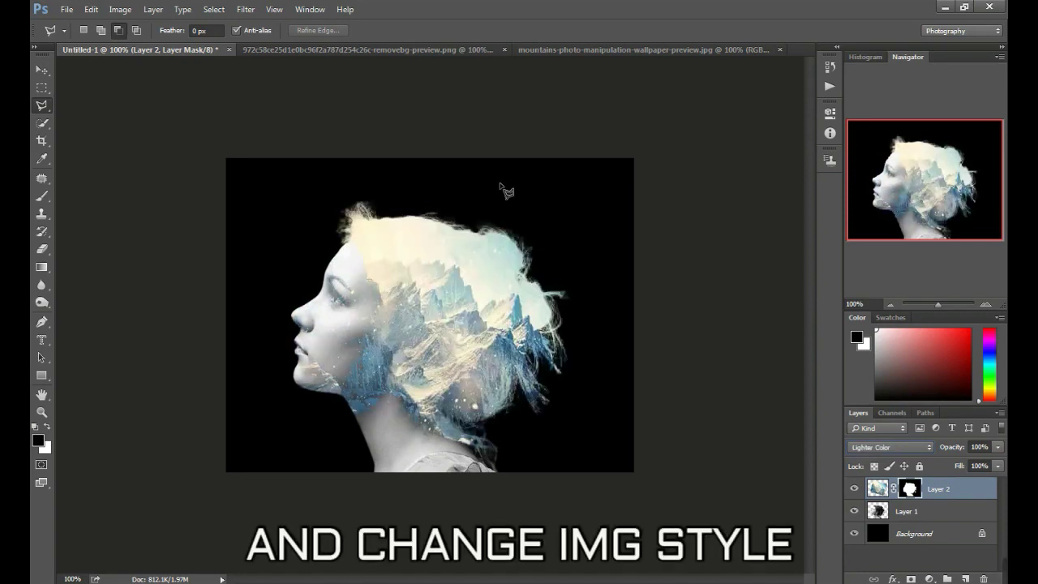
key("Down")
key("Down")
key("Down")
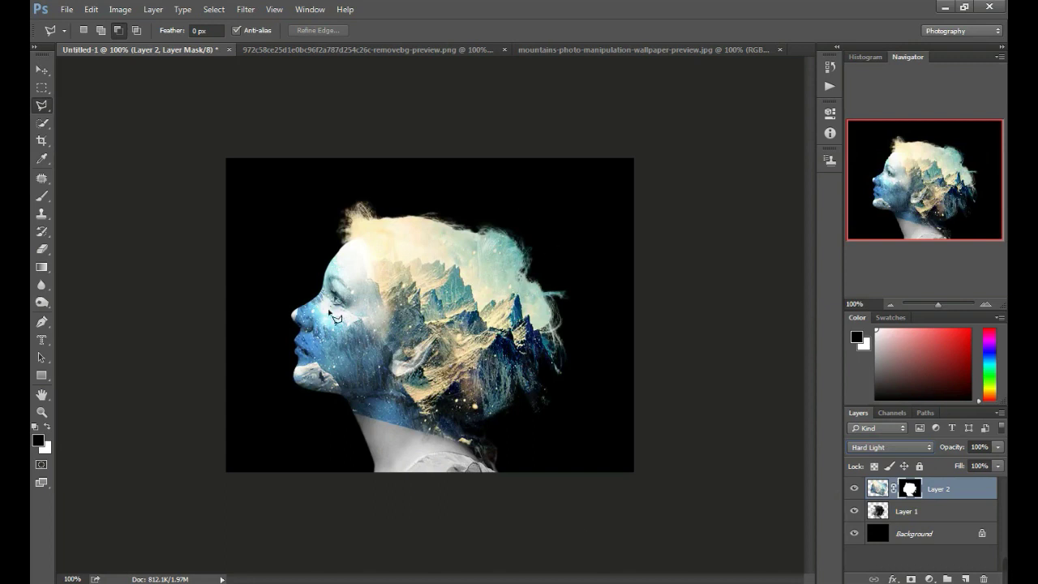
Brush black on Layer 2's mask over the cheek, lips and chin
left_click(41, 340)
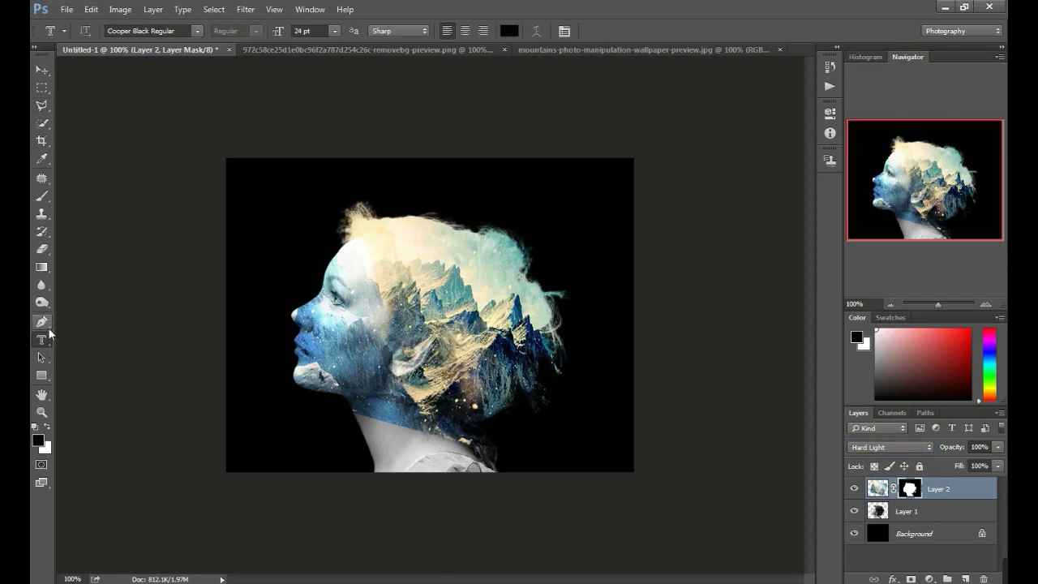
left_click(43, 198)
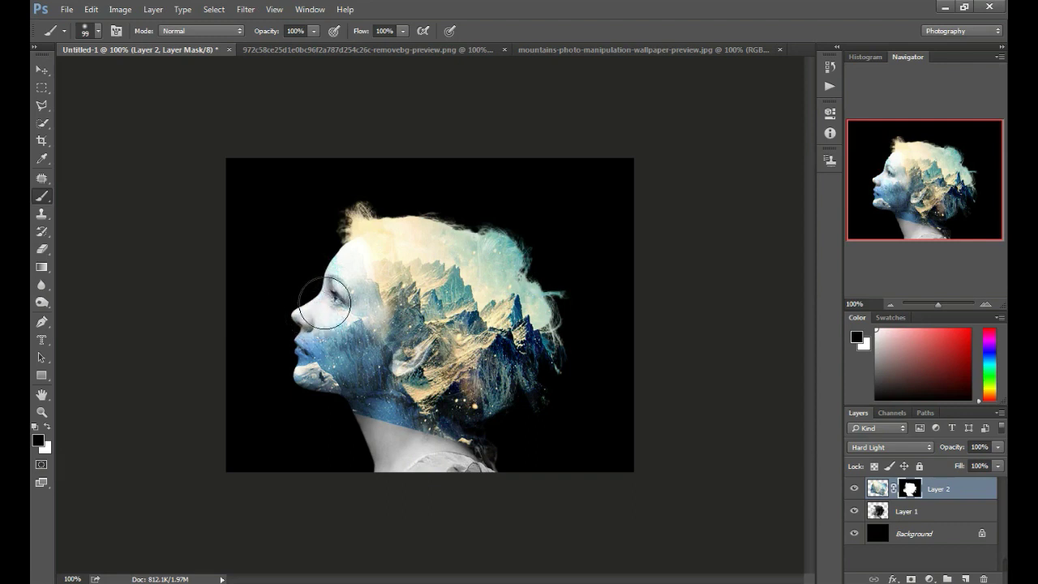
left_click_drag(334, 297, 328, 322)
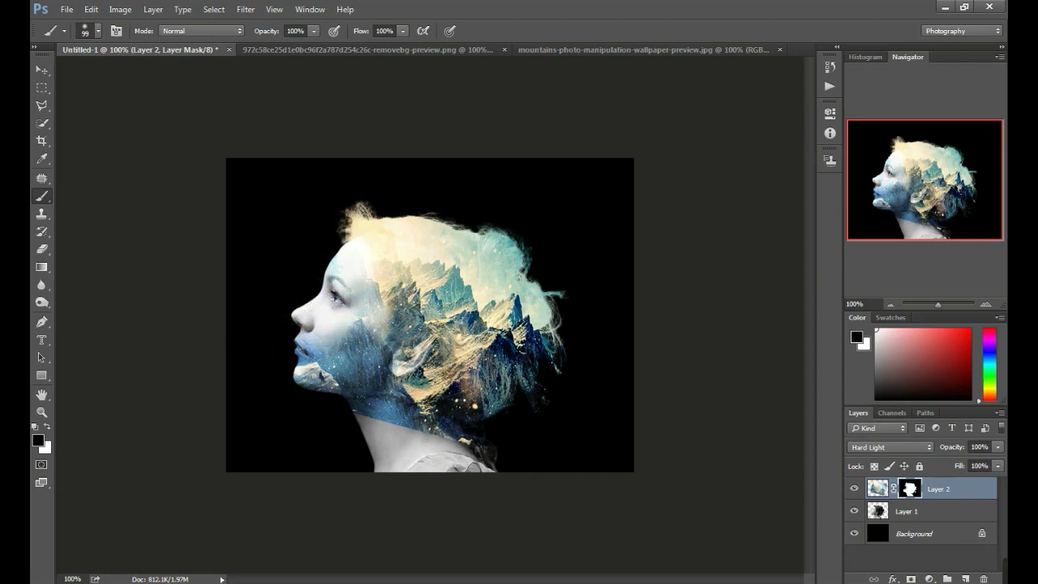
mouse_move(306, 357)
left_mouse_down()
mouse_move(267, 389)
mouse_move(281, 378)
left_mouse_up()
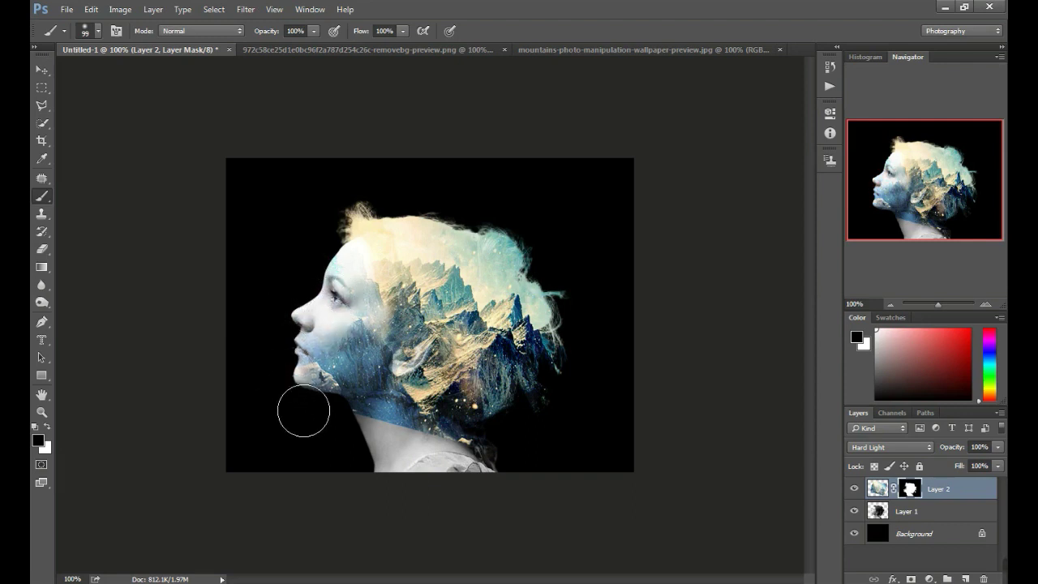
mouse_move(304, 411)
left_mouse_down()
mouse_move(346, 290)
mouse_move(344, 330)
left_mouse_up()
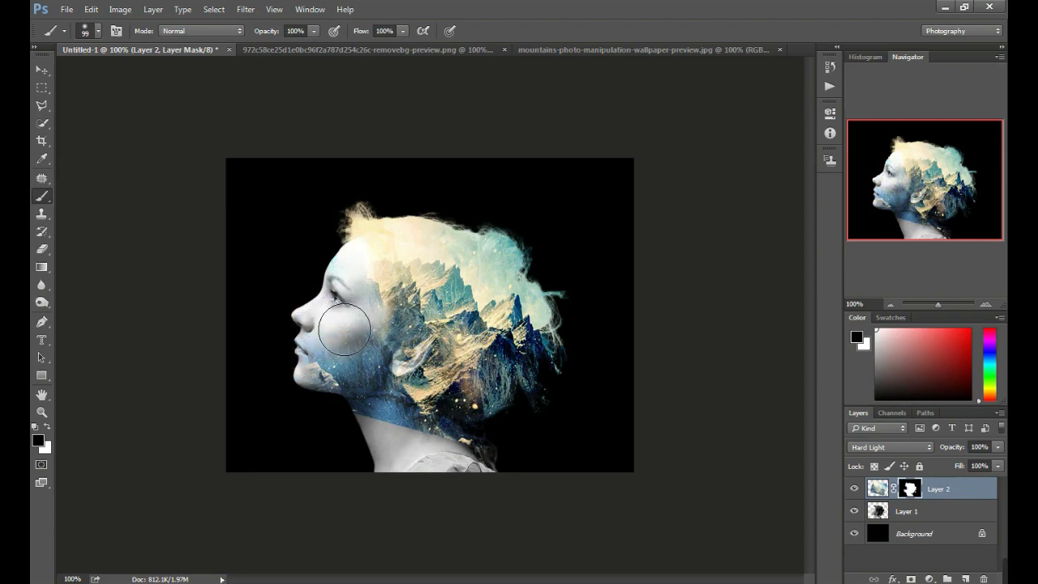
left_click(312, 339)
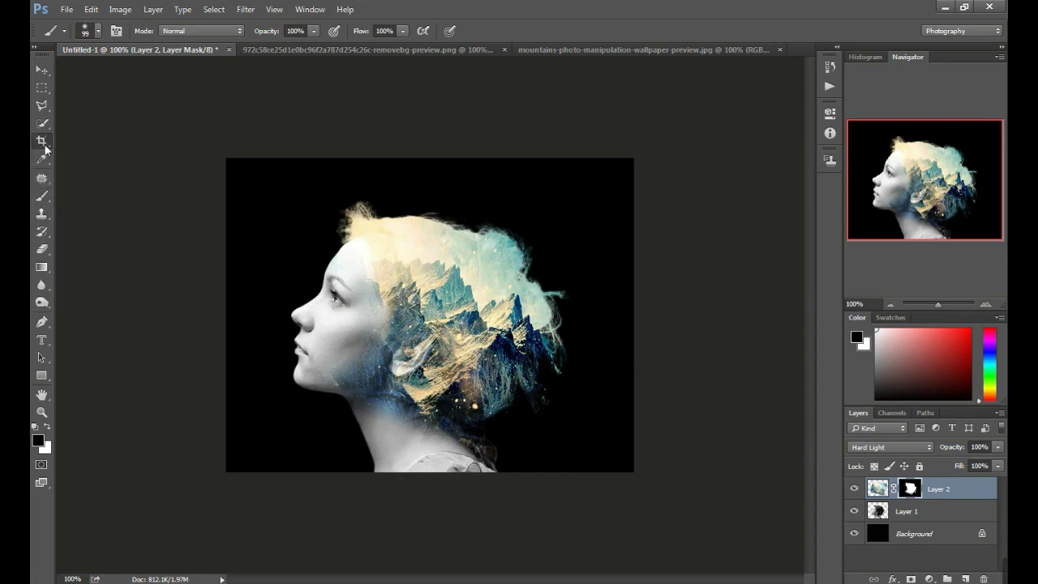
Rotate the portrait about -4.6° in a crop and apply the tilted crop
key("c")
left_click_drag(673, 285, 686, 265)
left_click(657, 31)
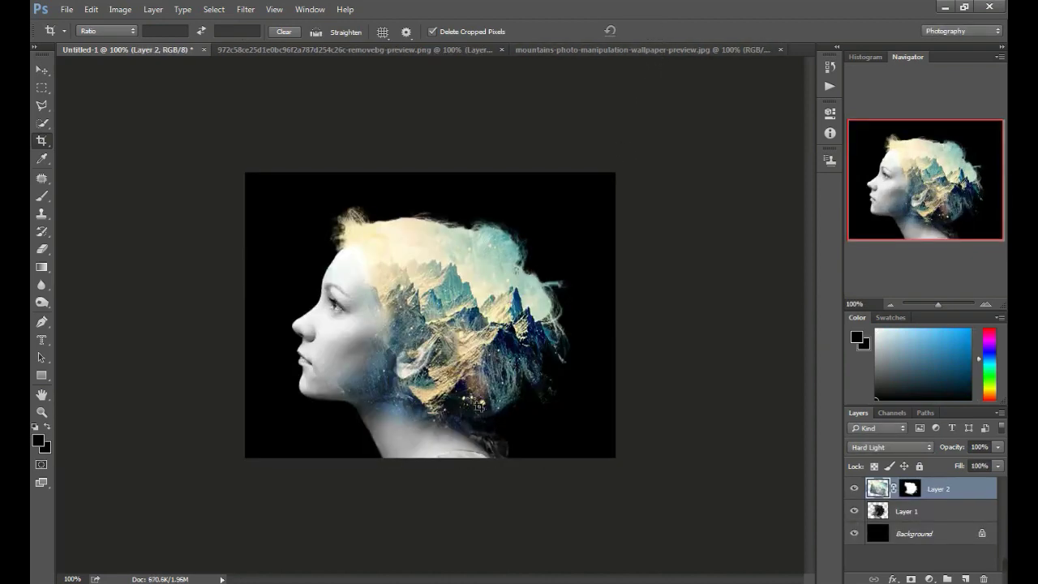
Crop again to a slightly tighter frame around the girl
left_click(485, 424)
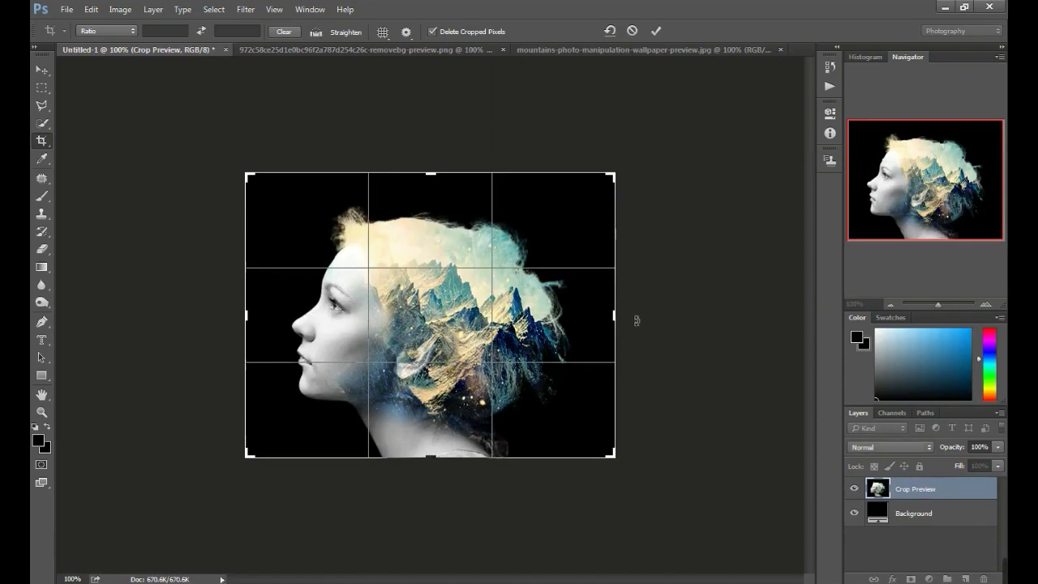
left_click_drag(638, 319, 640, 312)
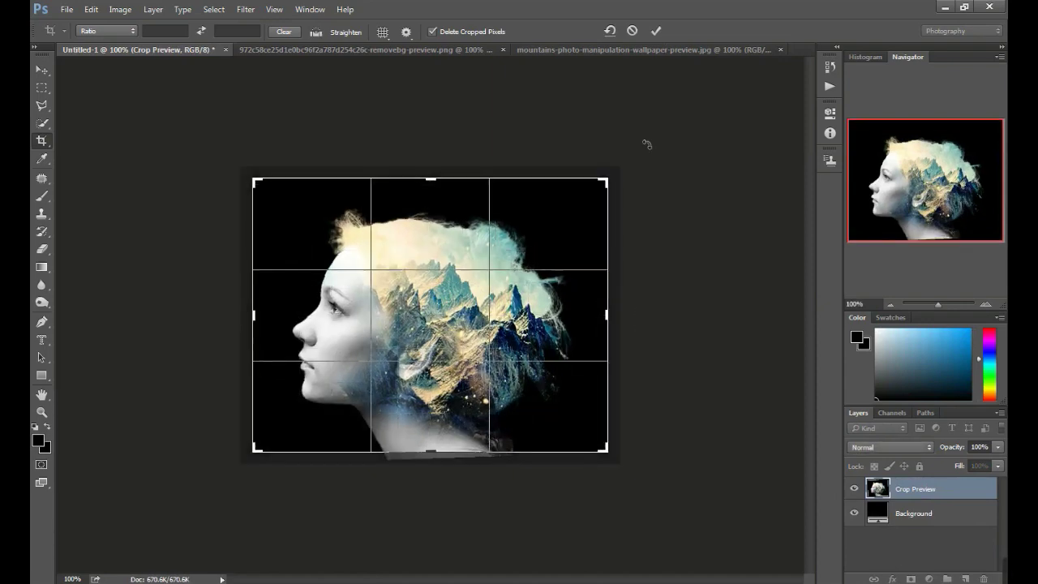
left_click(656, 33)
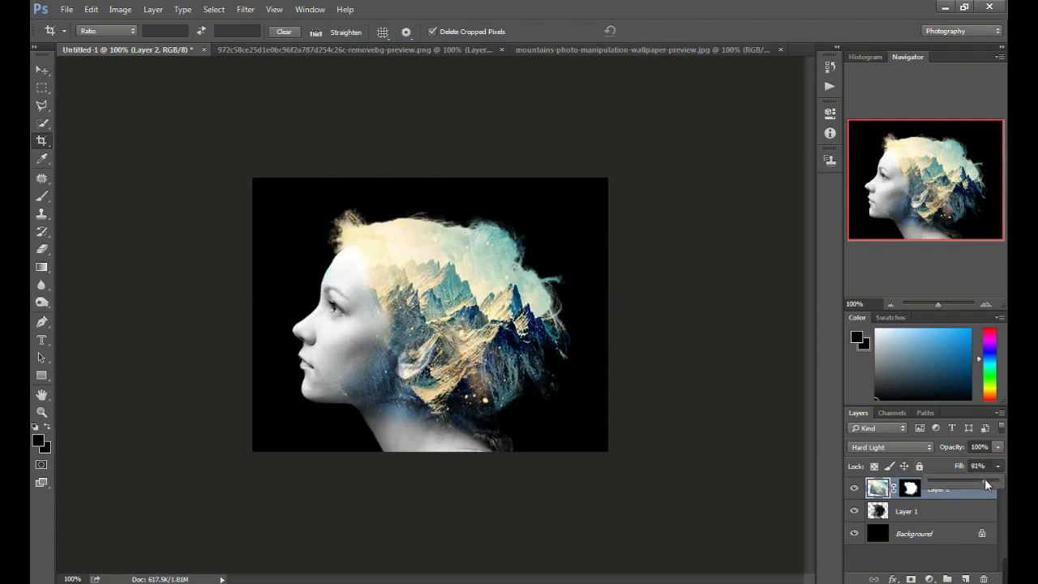
Lower Layer 2's fill to 78% and zoom in on the portrait
left_click_drag(985, 480, 984, 480)
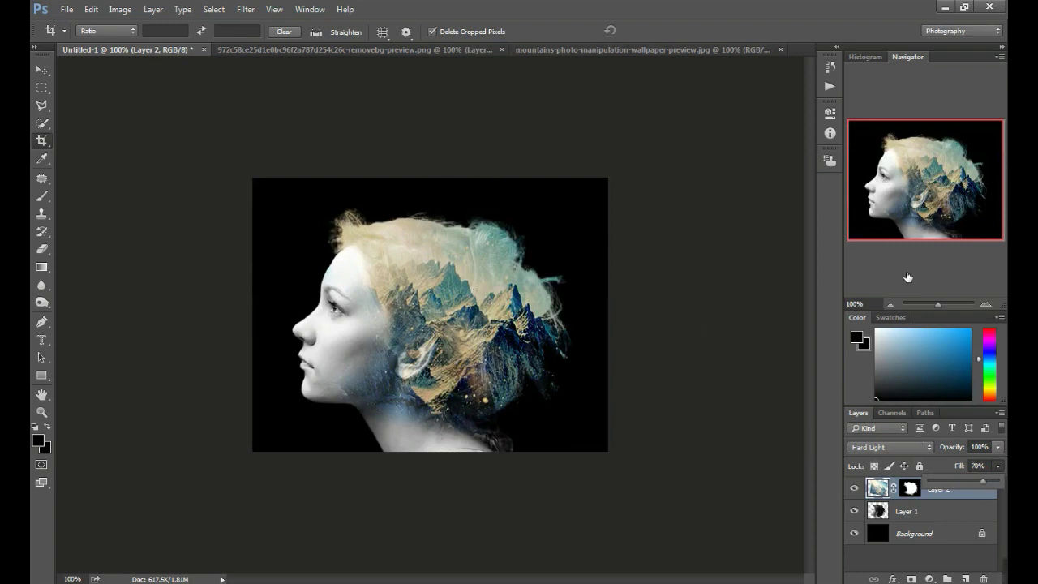
left_click_drag(940, 305, 940, 307)
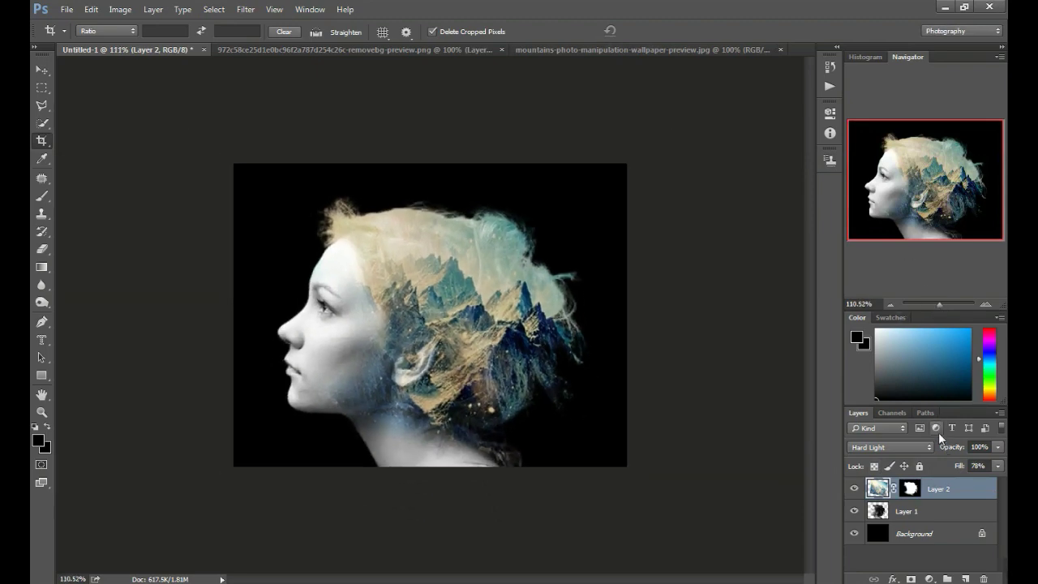
Flatten Image from Layer 2's context menu into one Background layer
right_click(927, 496)
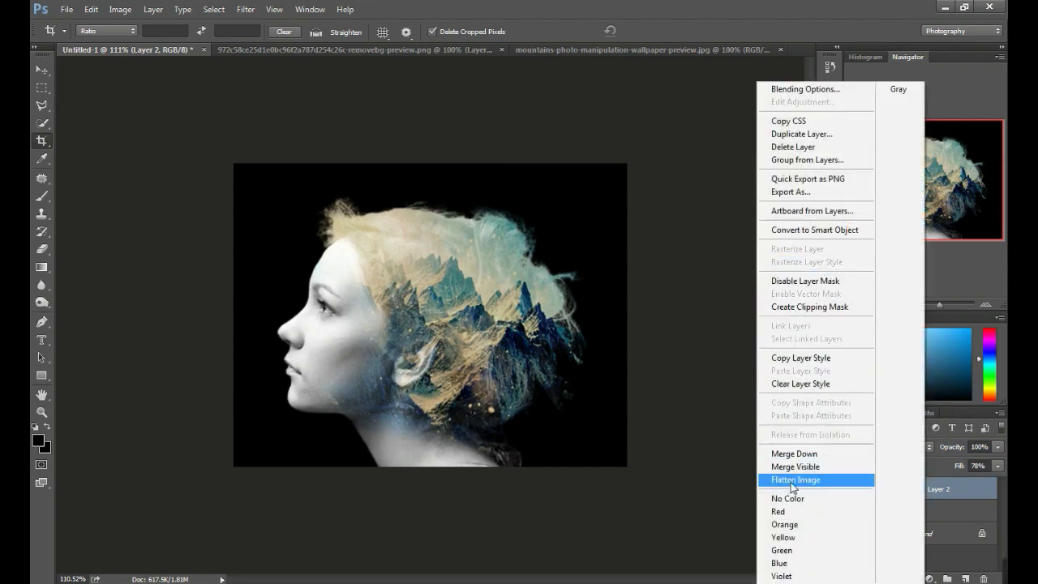
left_click(793, 487)
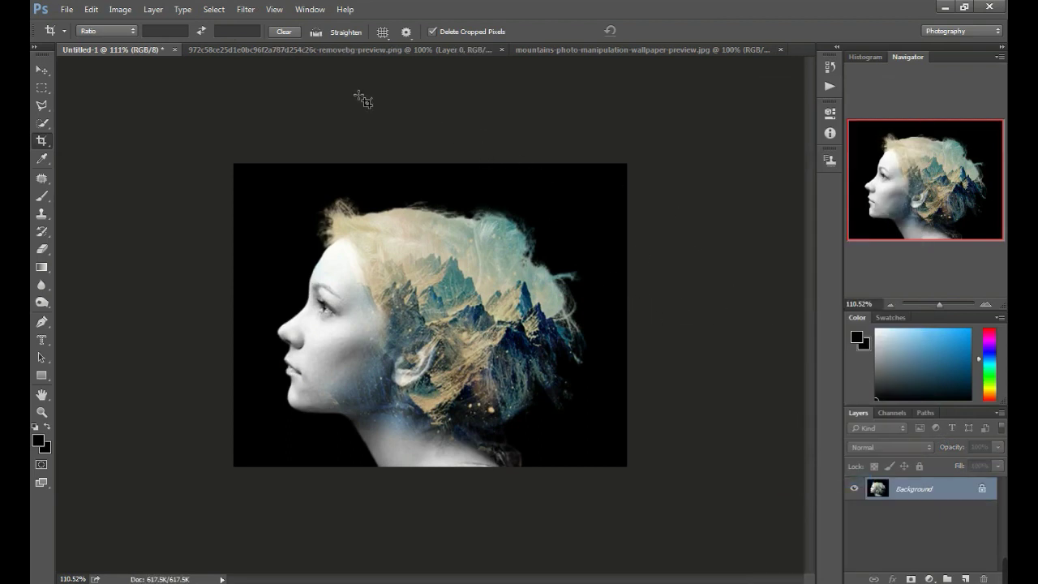
Add an Exposure adjustment layer with offset +0.0111 to lift the dark background
left_click(929, 579)
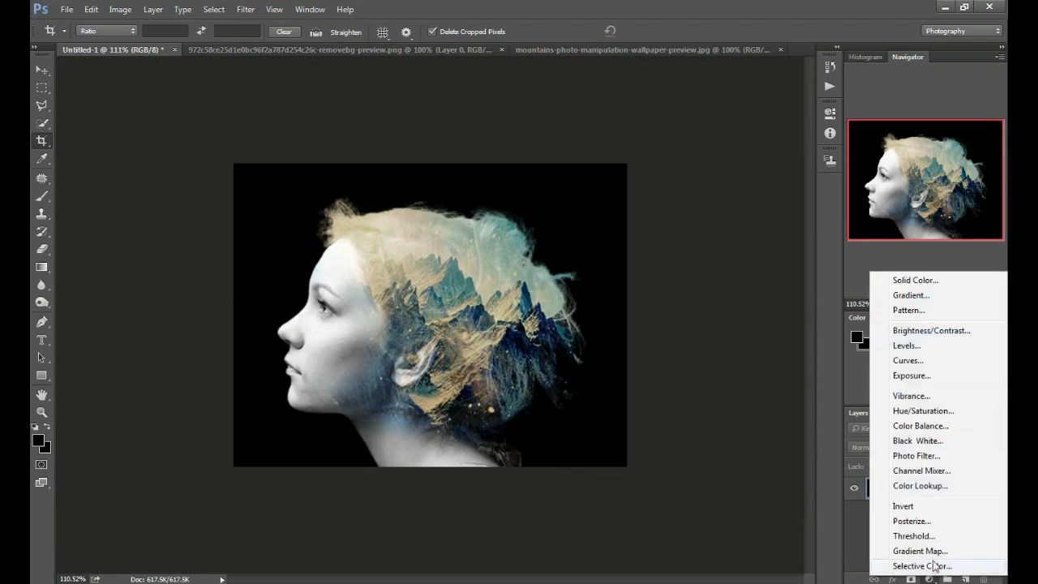
left_click(924, 375)
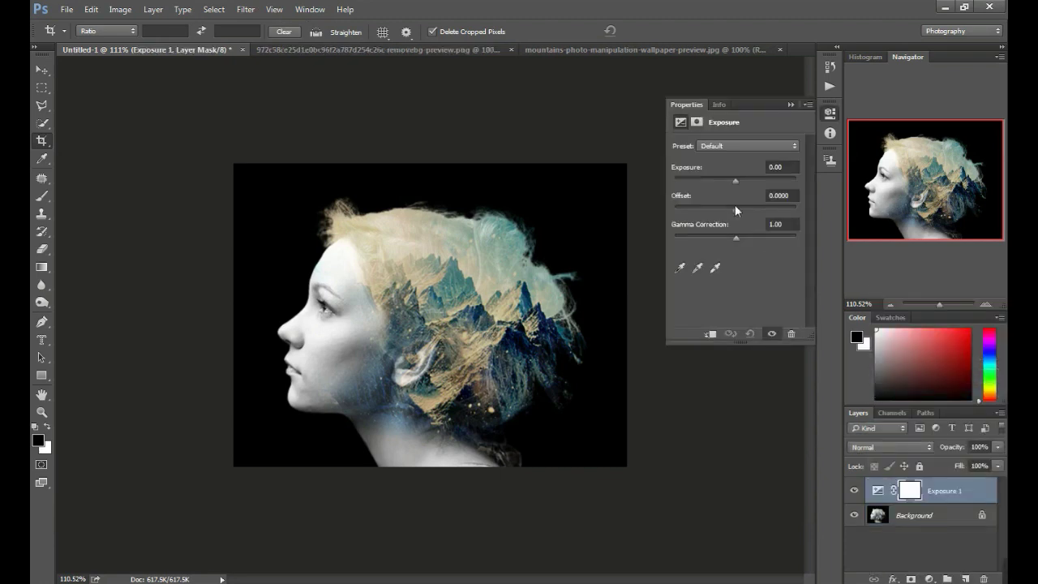
left_click_drag(738, 210, 737, 208)
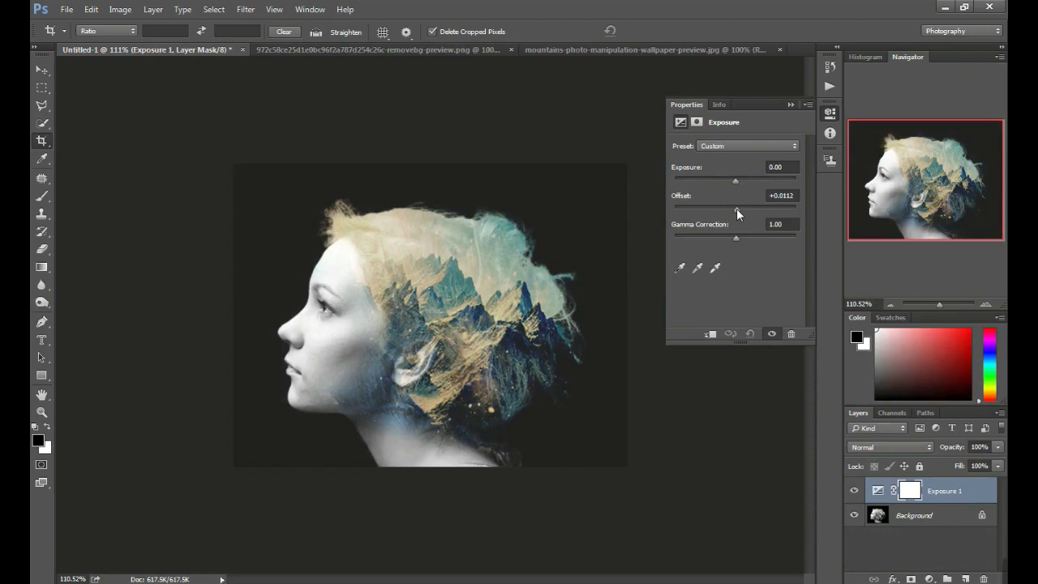
left_click(791, 104)
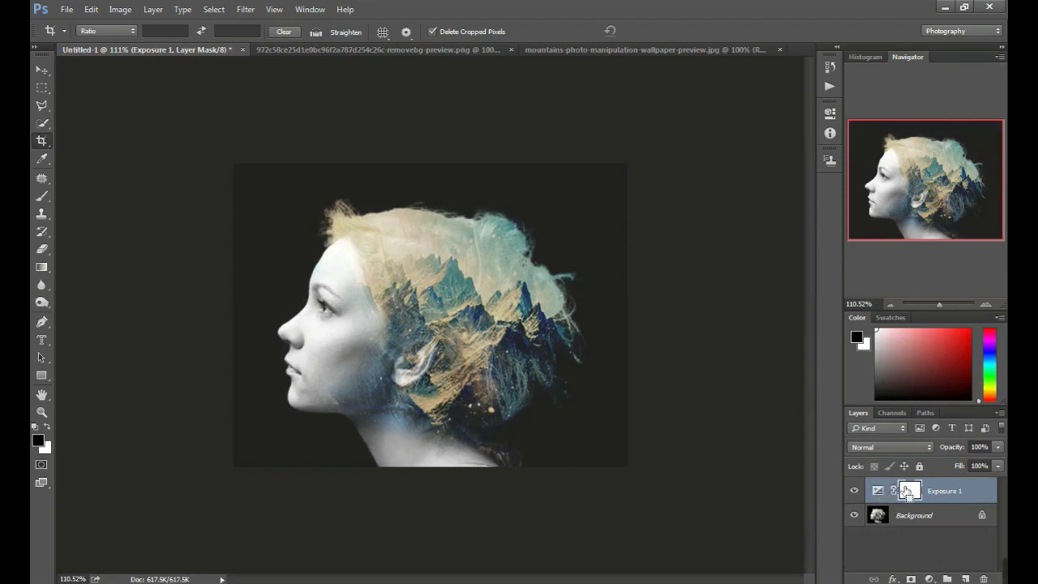
Raise exposure to +0.37 with gamma 0.91 and merge it into the Background
double_click(877, 491)
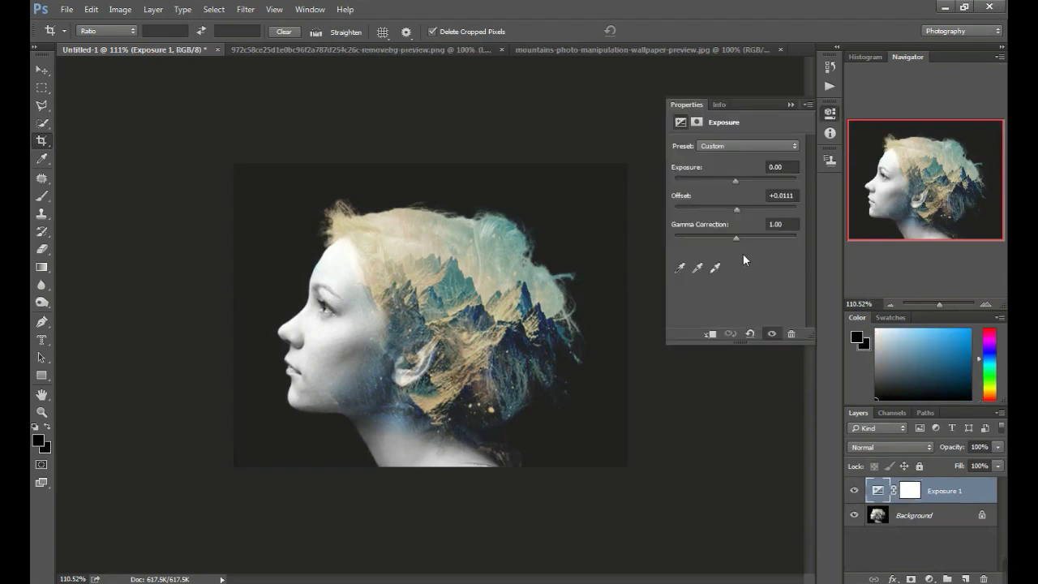
left_click_drag(737, 181, 738, 181)
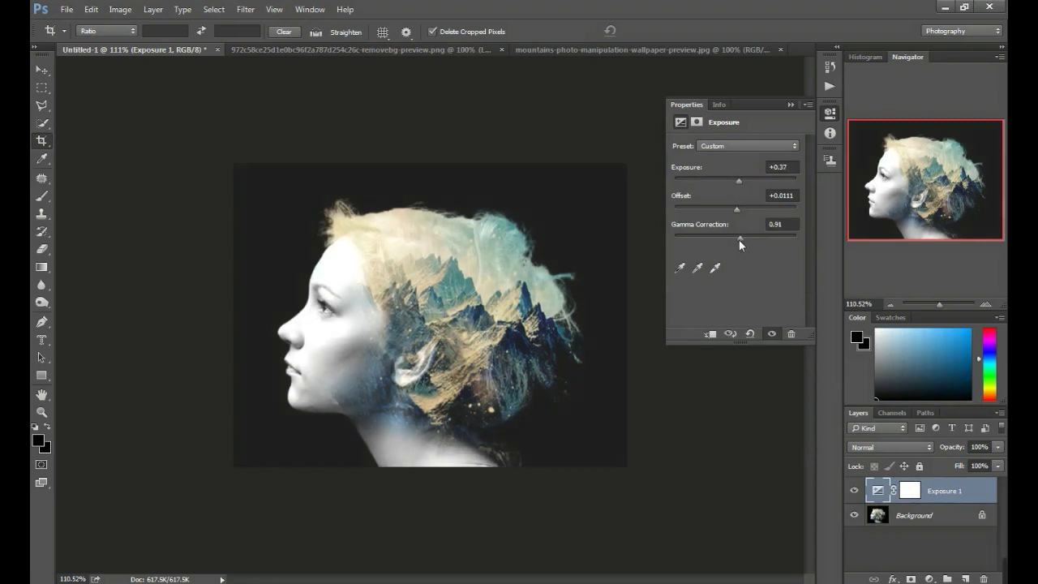
left_click(791, 105)
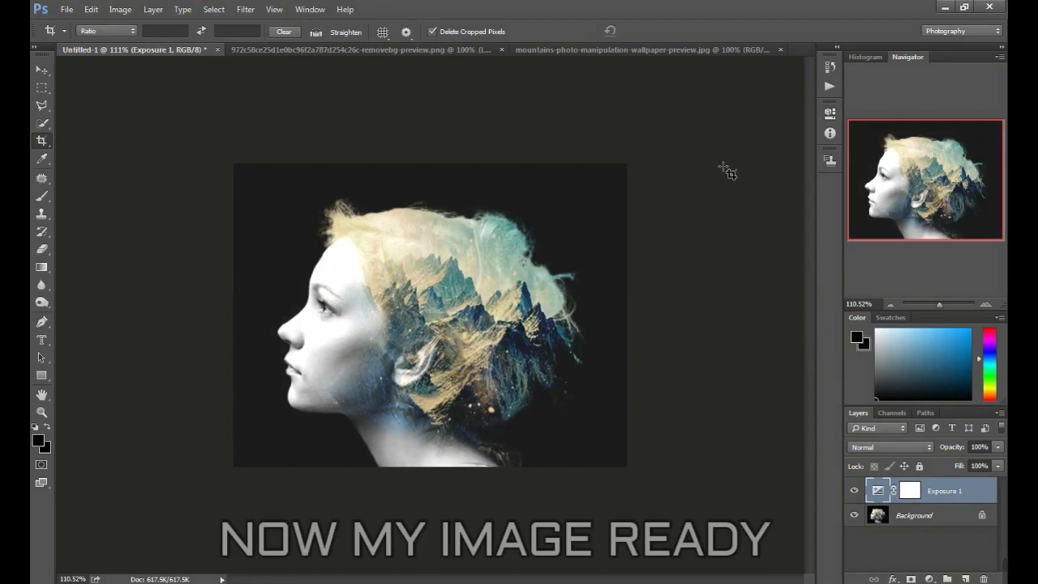
key("ctrl+e")
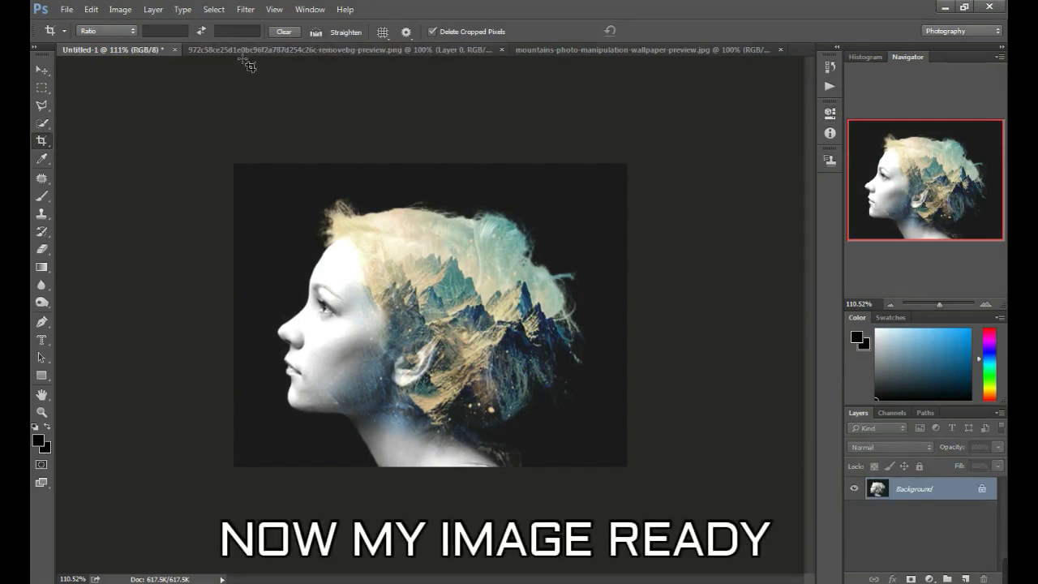